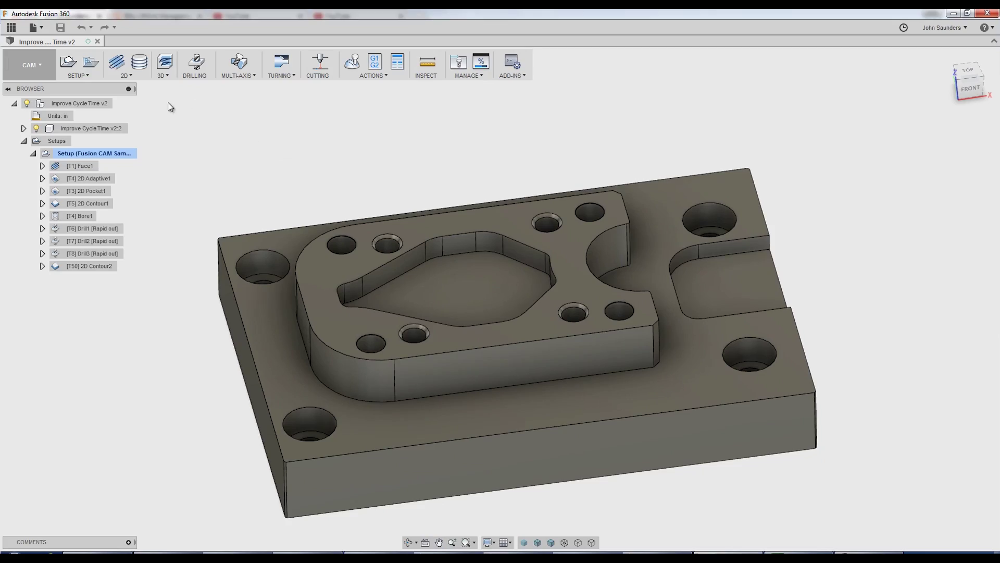
- Browse the CAM Samples project in the projects panel, then close the panel
left_click(11, 30)
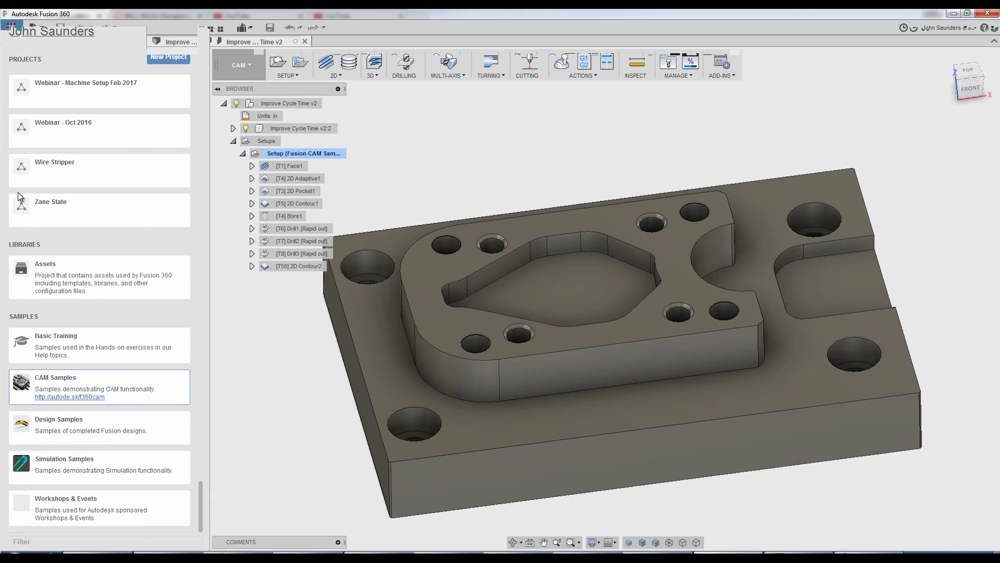
left_click(66, 380)
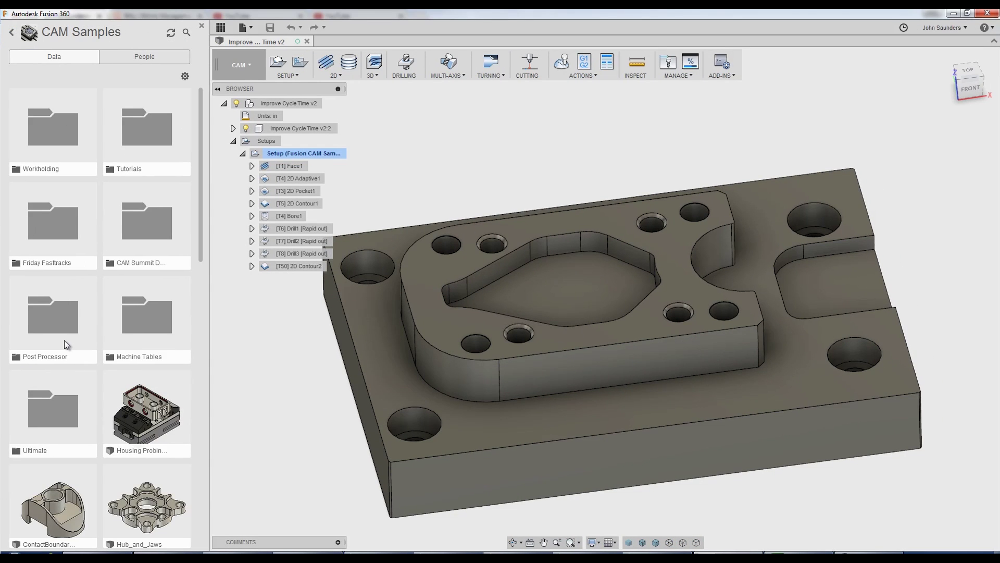
scroll(39, 409, "down", 10)
scroll(33, 376, "down", 5)
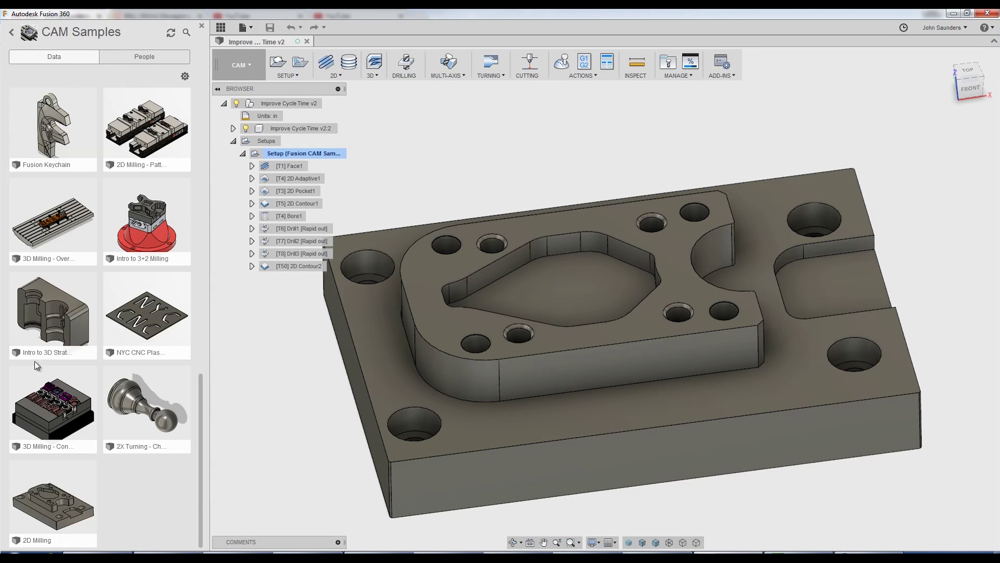
left_click(202, 25)
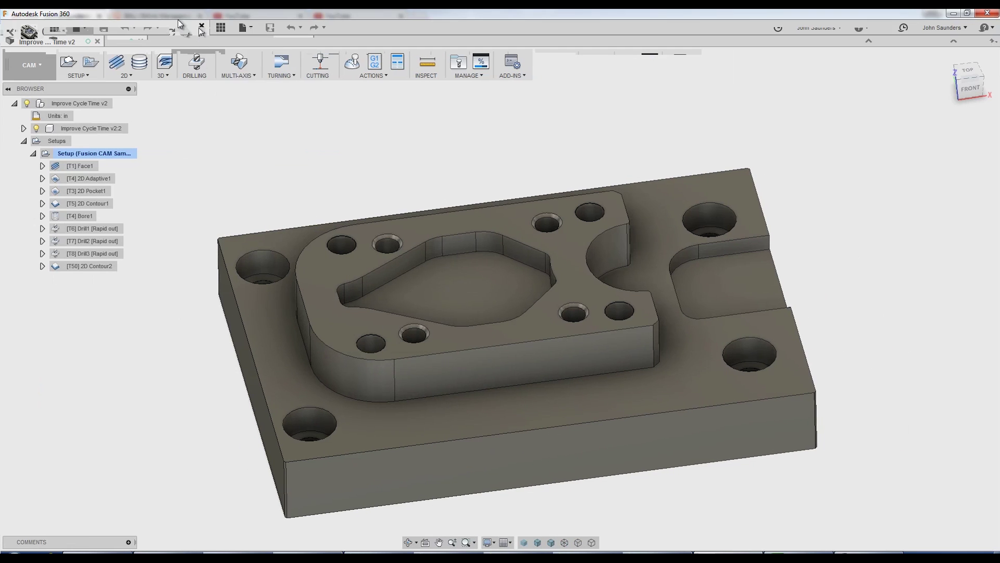
- Preview the 2D Contour1 toolpath on the part from a raised isometric view
left_click(91, 202)
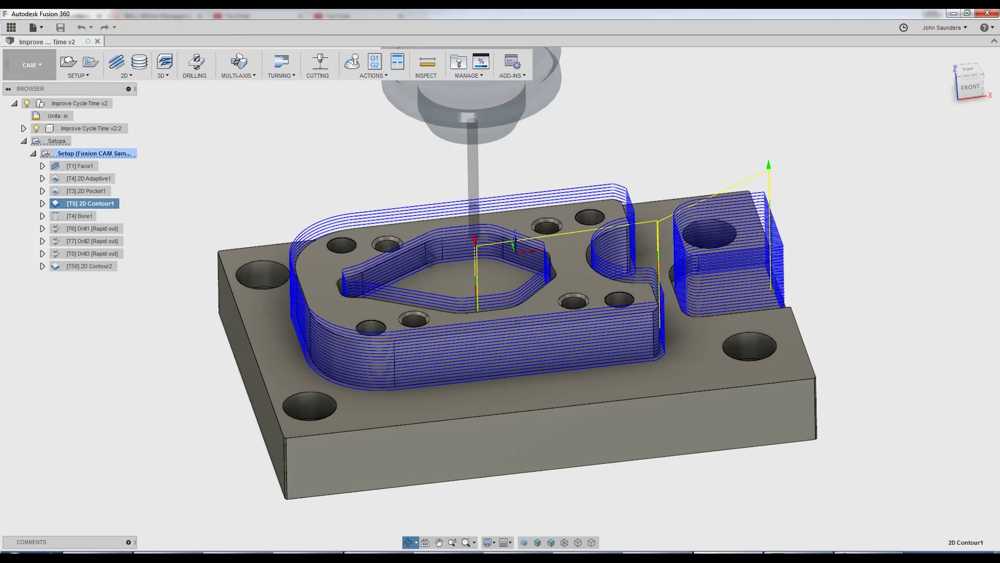
middle_click_drag(438, 229, 339, 249, "shift")
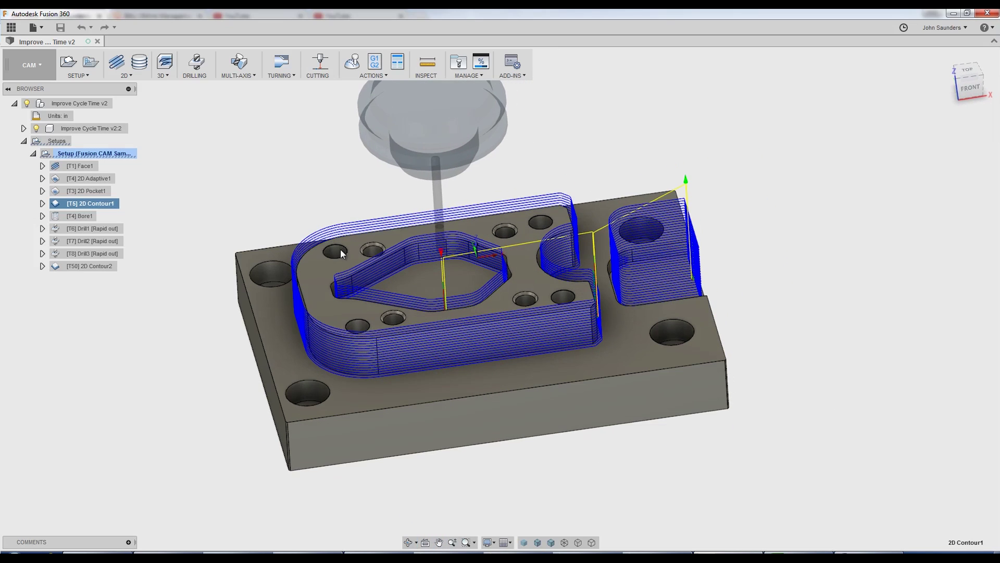
left_click(276, 175)
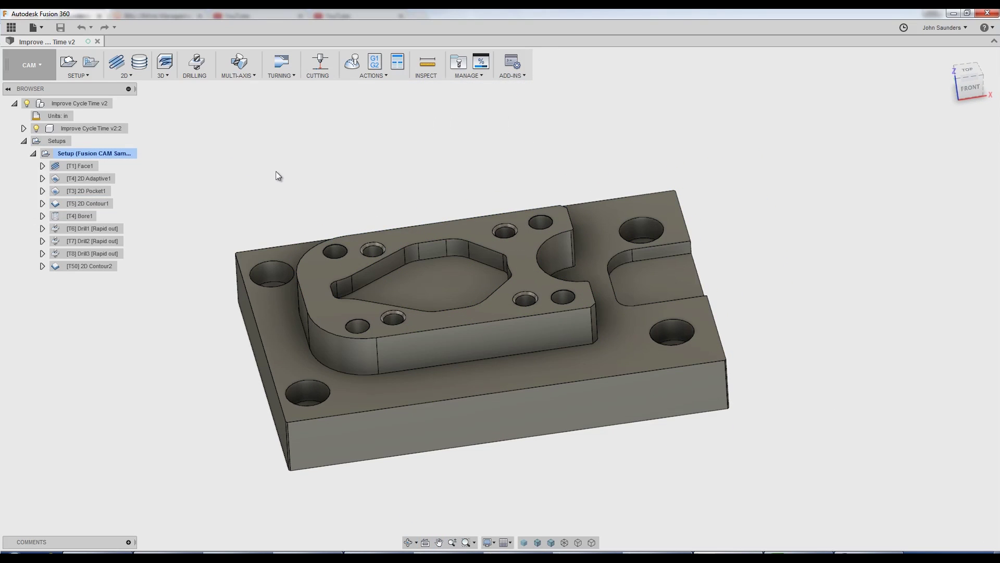
- Review the setup's machining time statistics, including the rapid feed value of 125
right_click(86, 153)
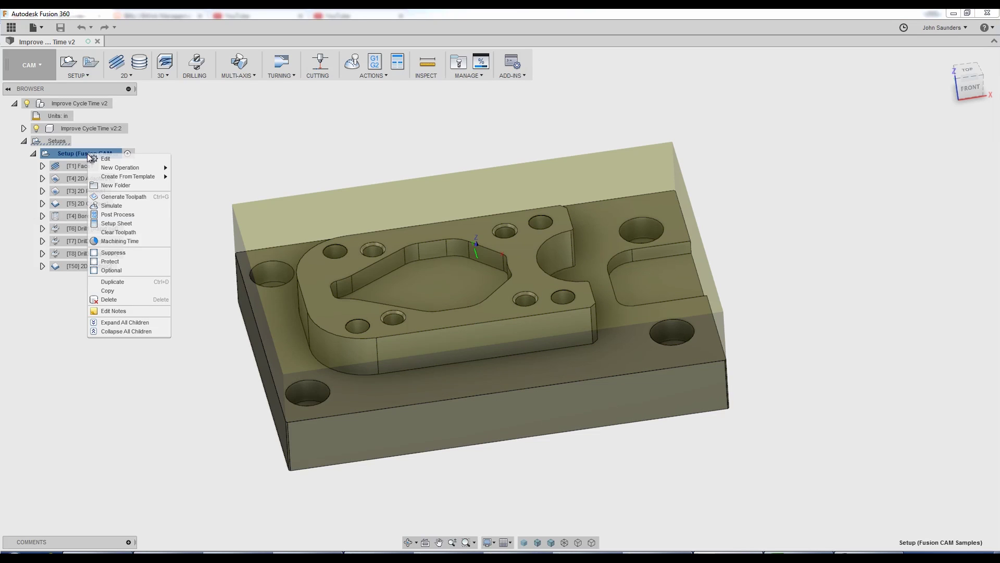
left_click(129, 241)
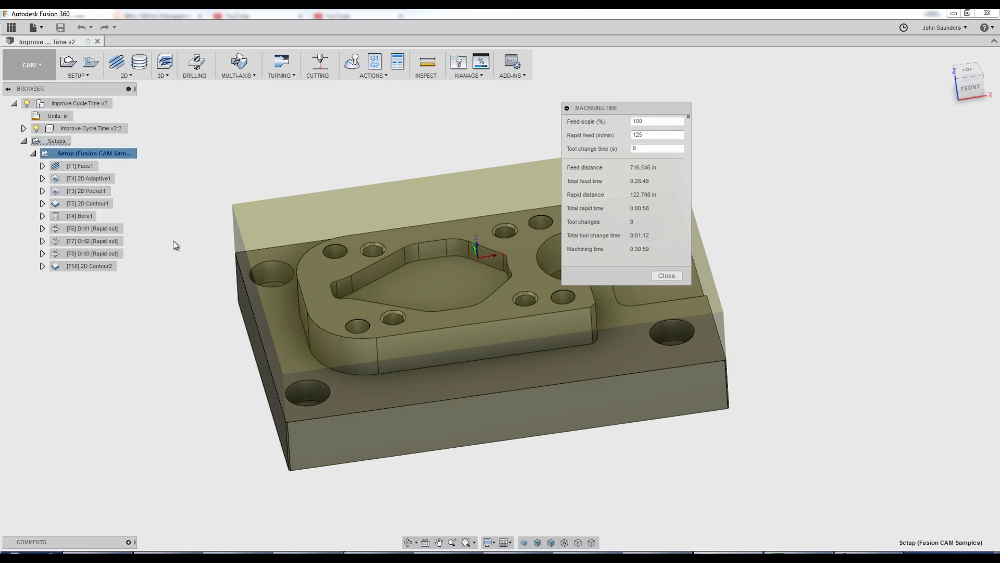
left_click_drag(610, 108, 693, 111)
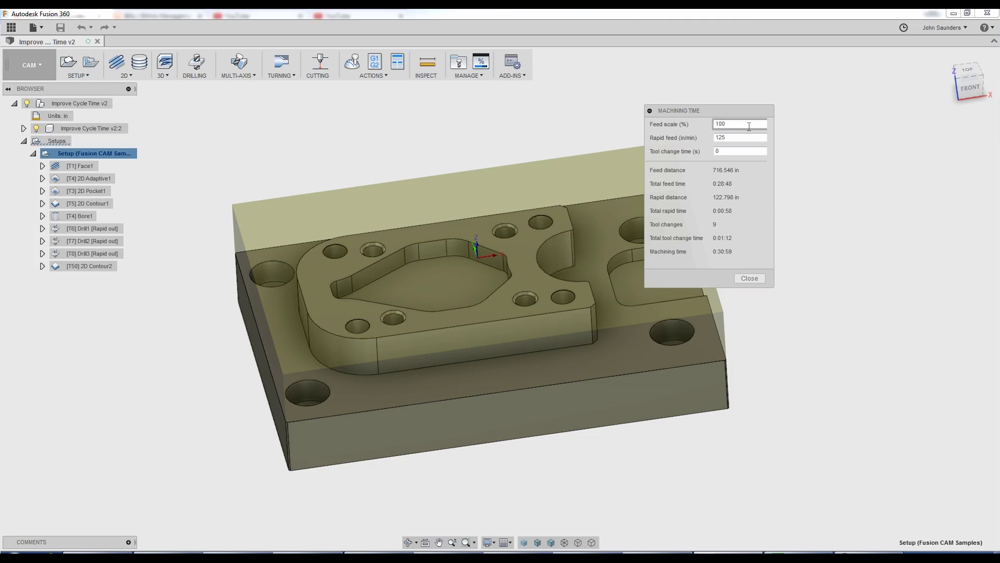
key("Tab")
key("Tab")
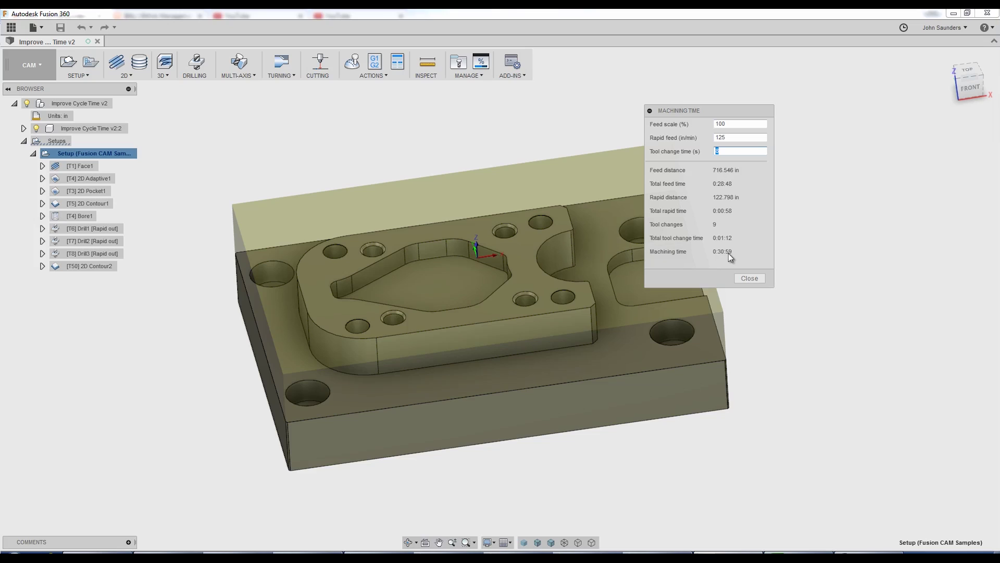
left_click(739, 137)
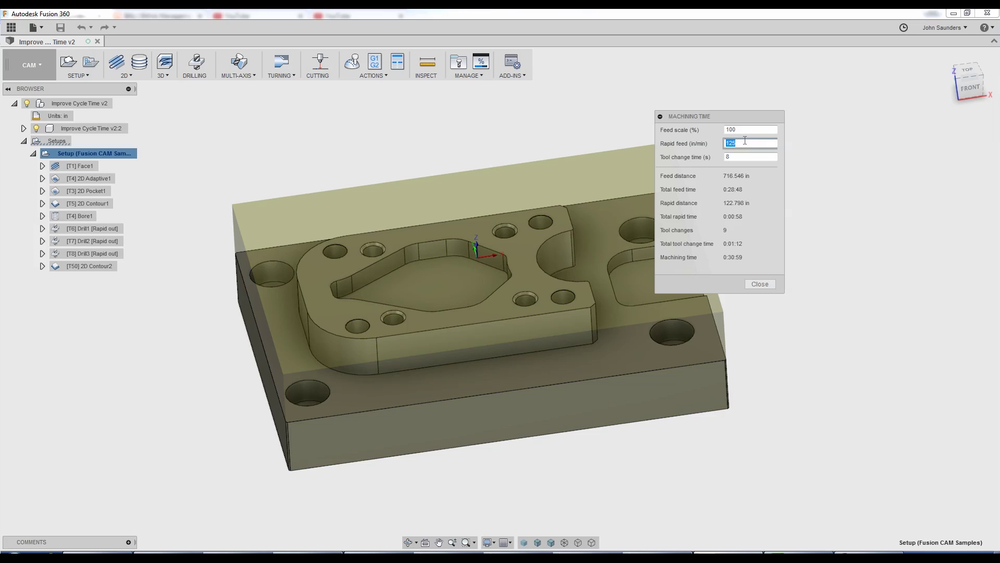
left_click(753, 145)
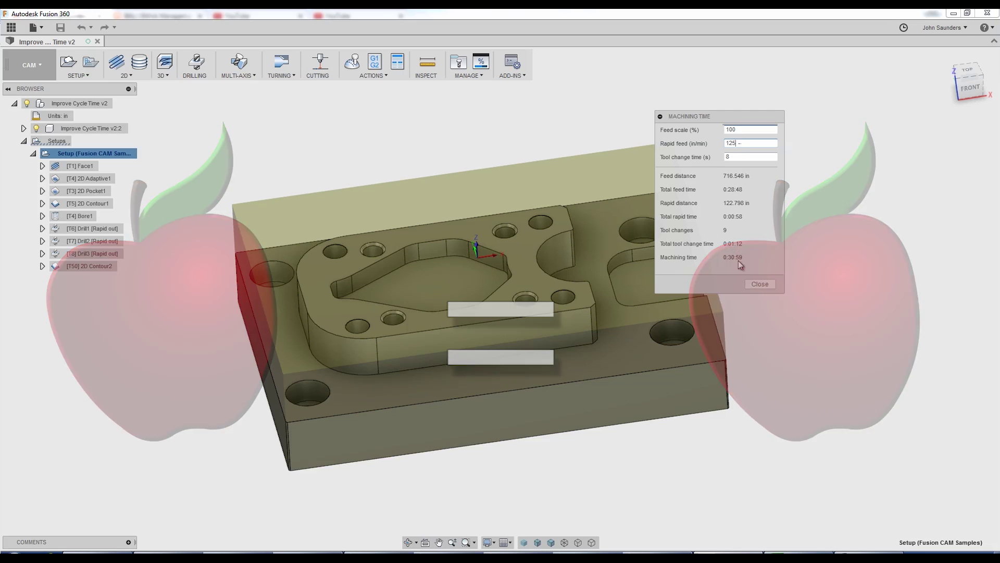
left_click(760, 285)
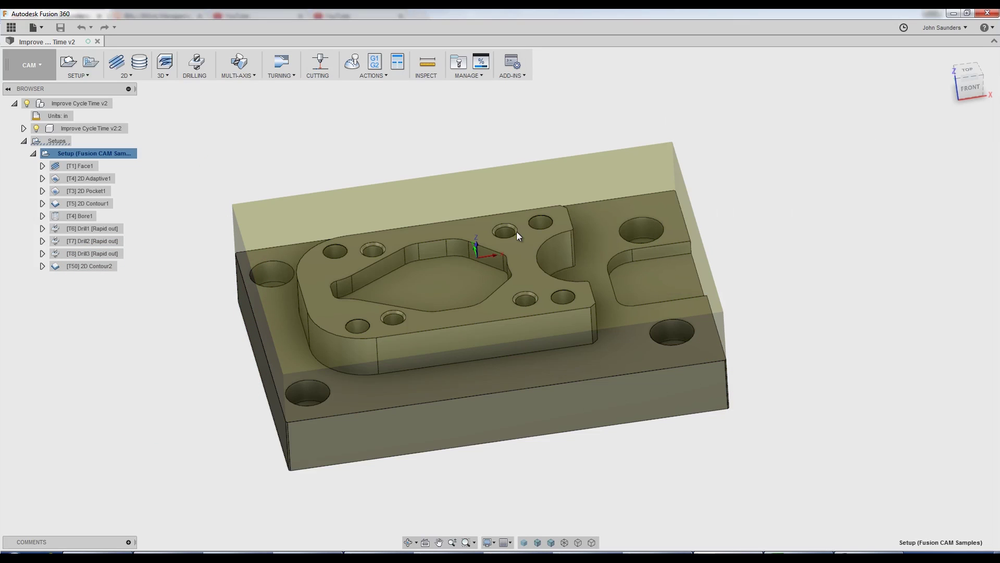
- Generate the setup sheet Improve Cycle Time v2.html into the confirmed output folder
left_click(206, 196)
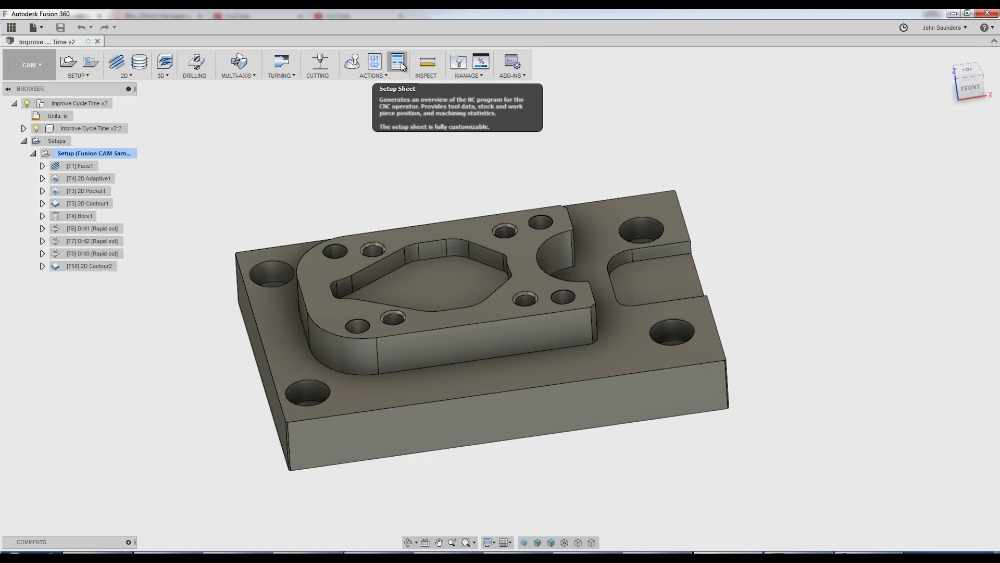
left_click(402, 65)
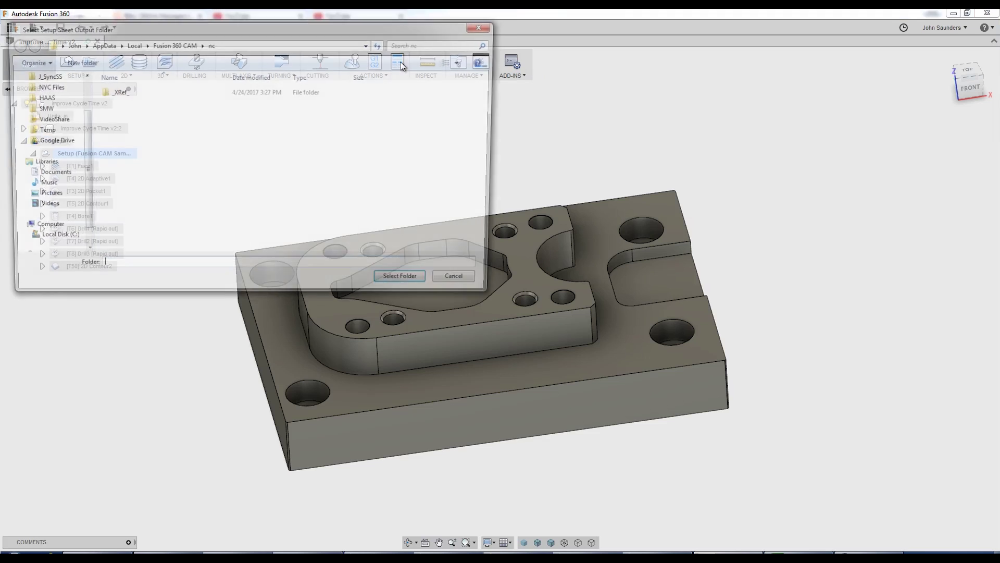
left_click(408, 283)
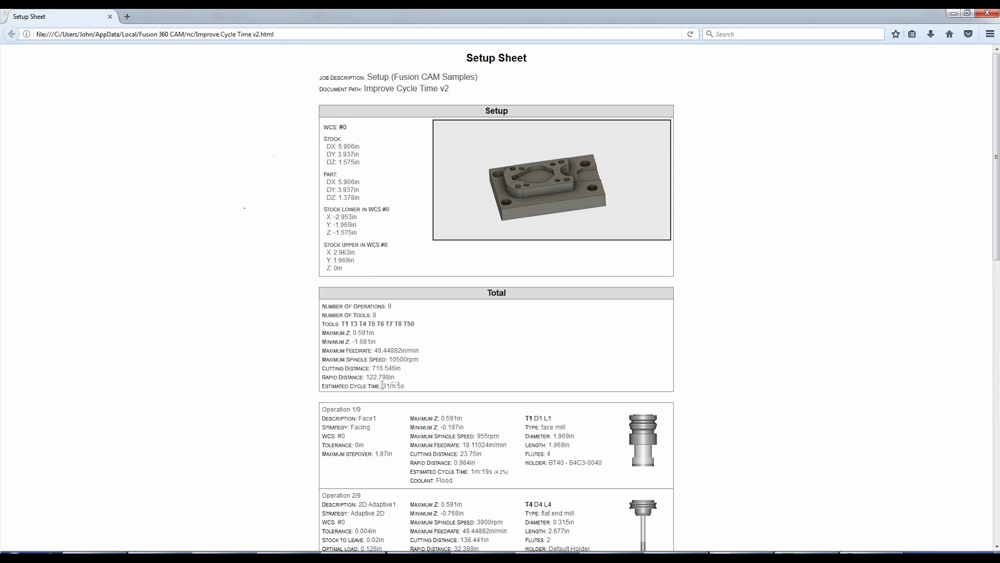
left_click_drag(384, 385, 405, 390)
left_click_drag(410, 471, 509, 472)
scroll(478, 379, "down", 3)
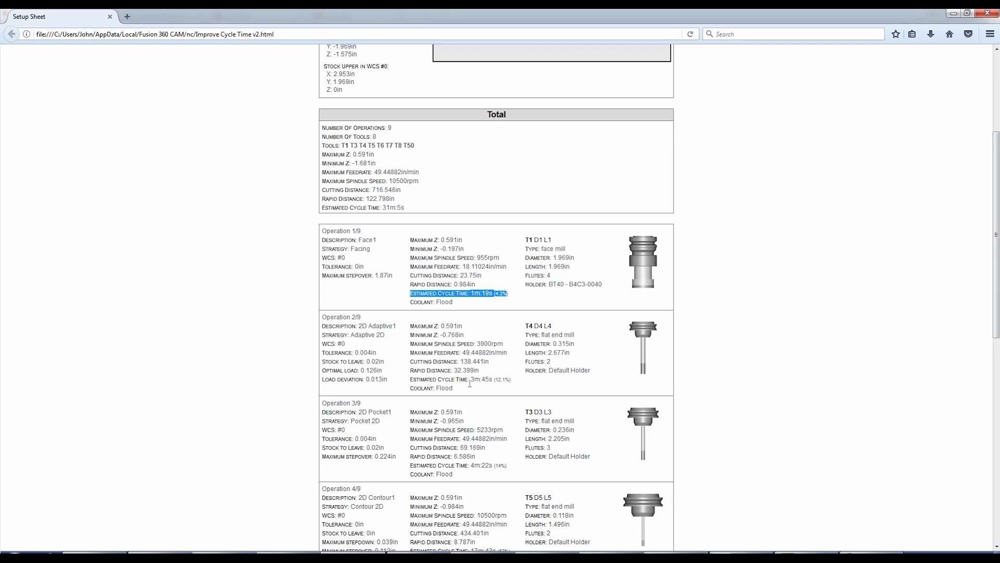
left_click_drag(482, 380, 501, 466)
scroll(477, 379, "down", 3)
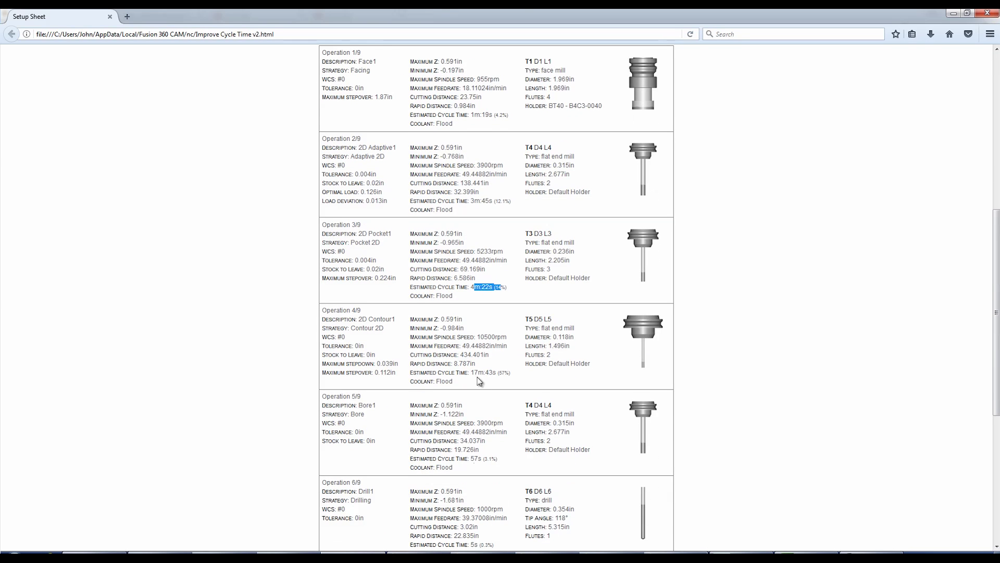
left_click_drag(470, 372, 489, 372)
scroll(484, 372, "down", 2)
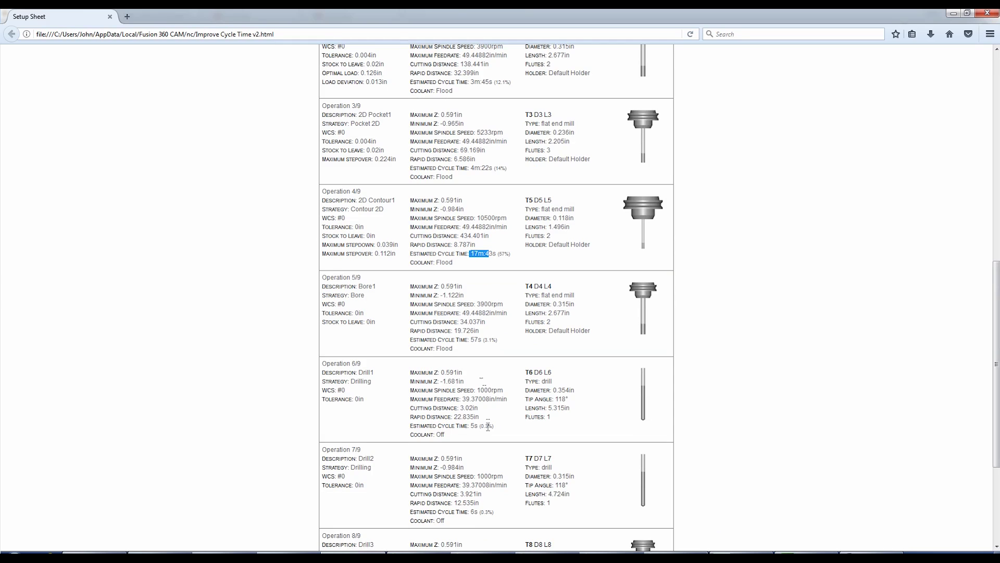
scroll(485, 426, "down", 3)
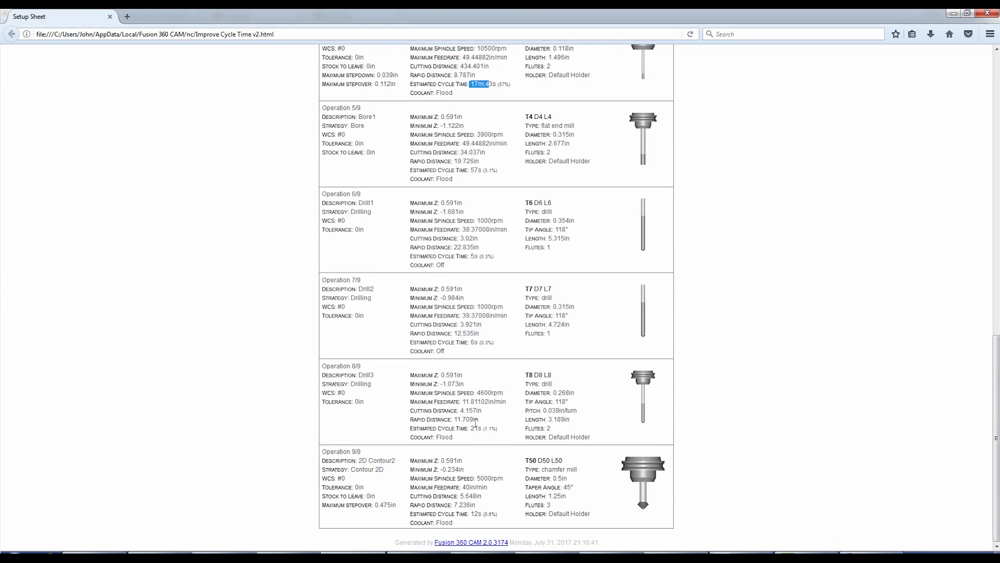
scroll(475, 423, "up", 5)
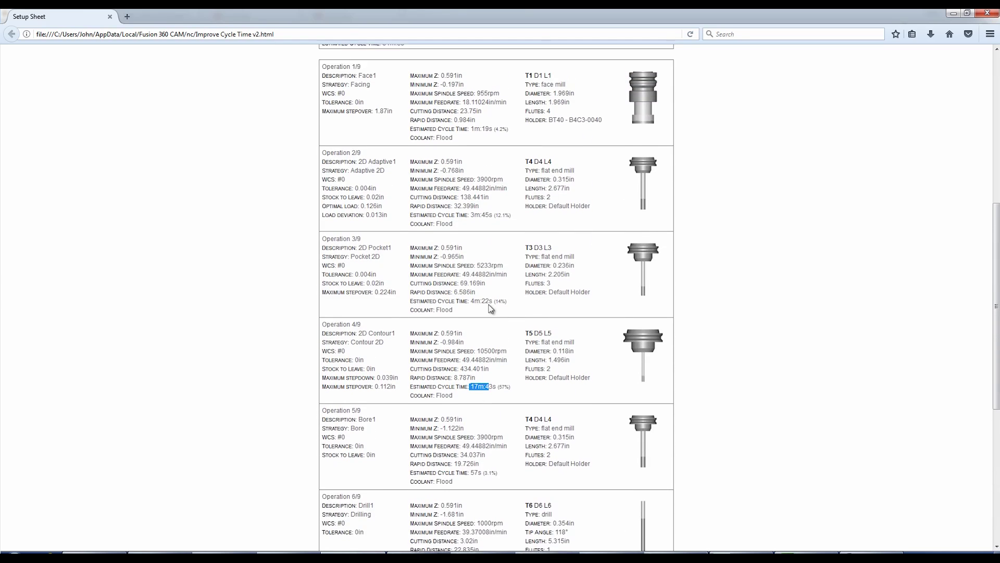
scroll(492, 307, "up", 1)
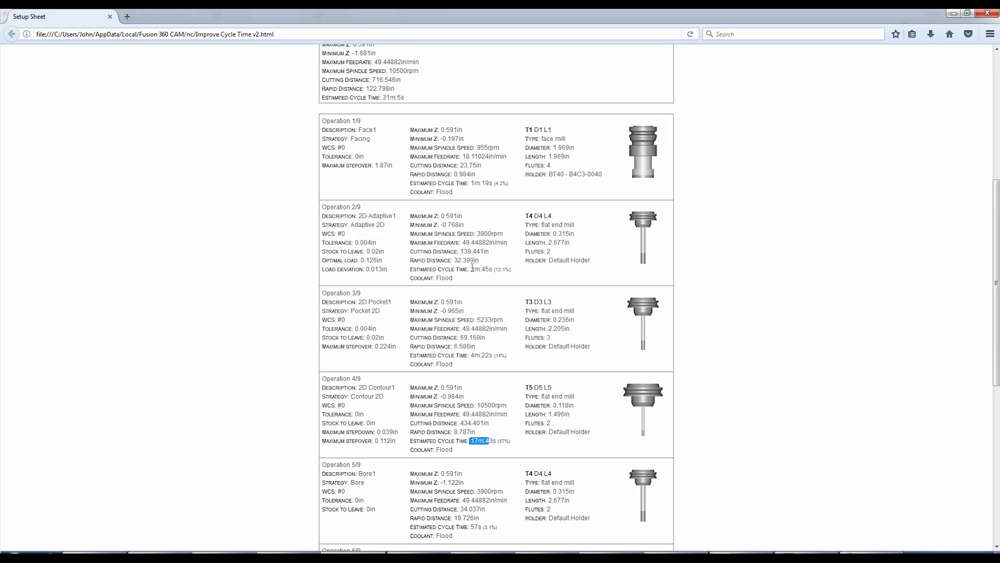
triple_click(366, 215)
left_click_drag(362, 302, 387, 305)
left_click_drag(359, 387, 403, 392)
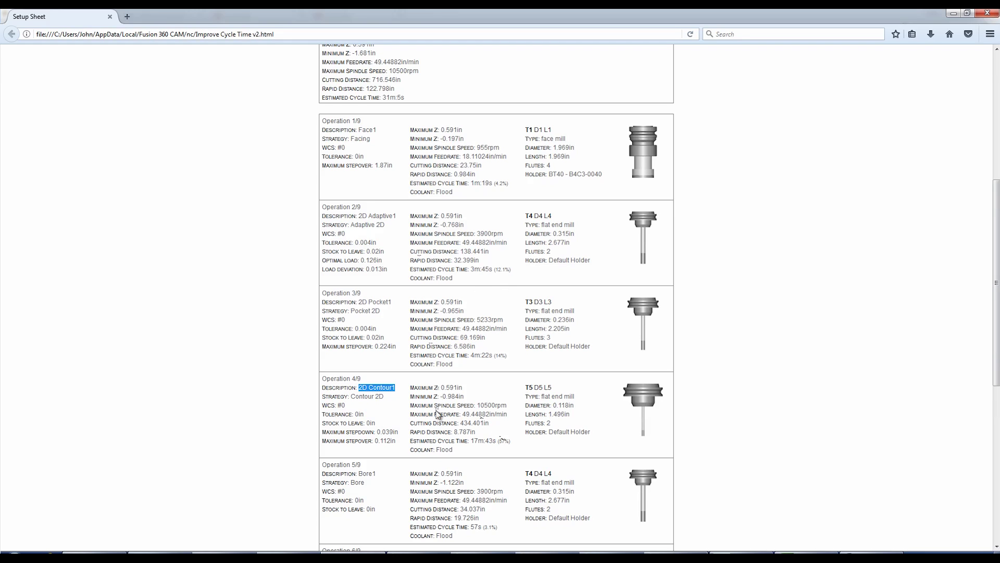
- Close the setup sheet, duplicate the Setup, and expand the copy showing Face1 (2) through 2D Contour2 (2)
left_click(987, 13)
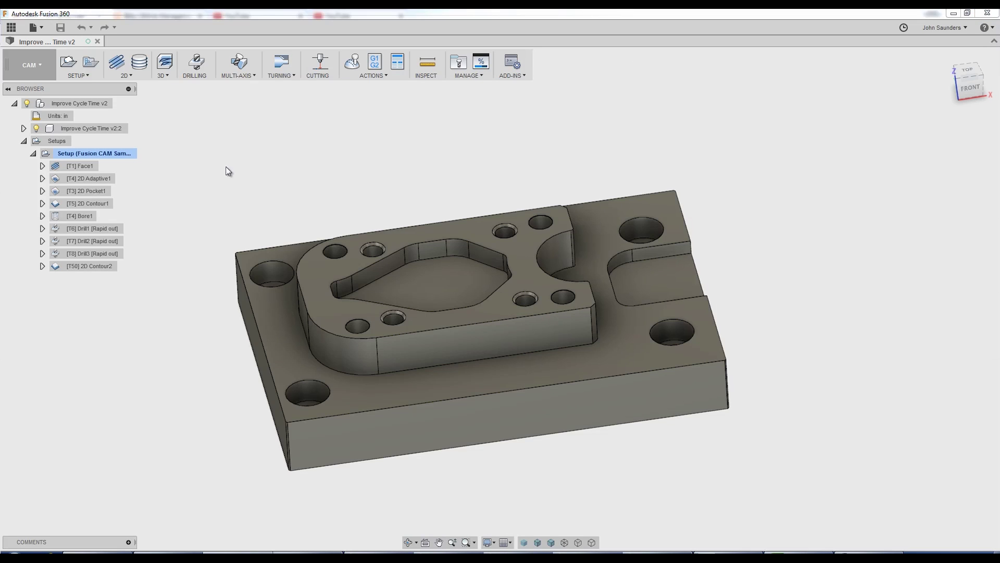
right_click(78, 154)
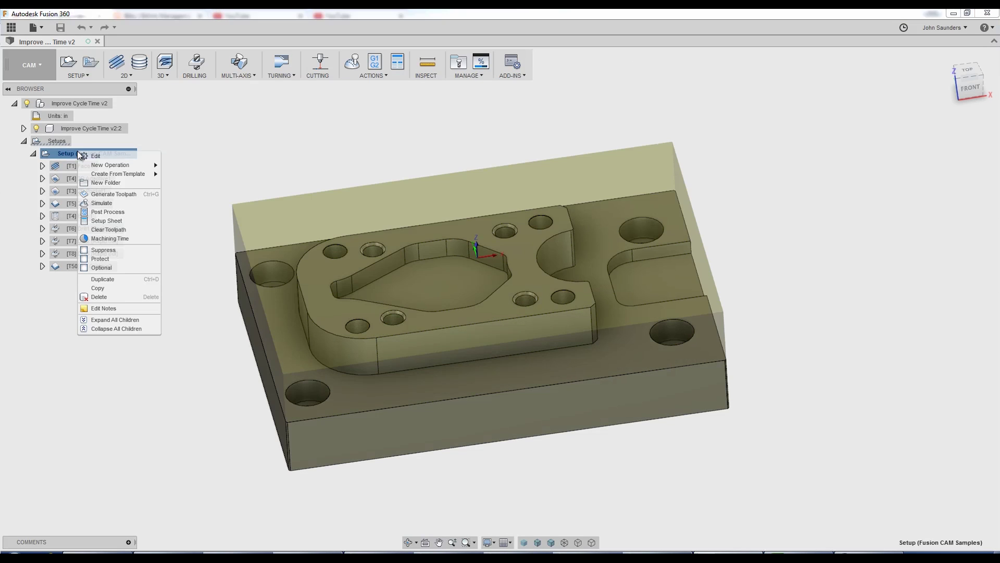
left_click(115, 278)
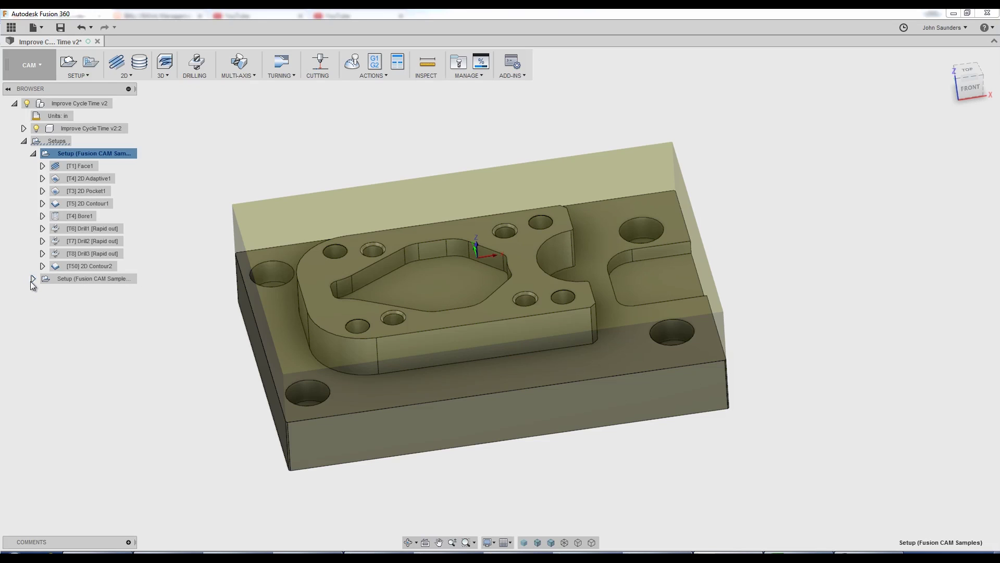
left_click(32, 280)
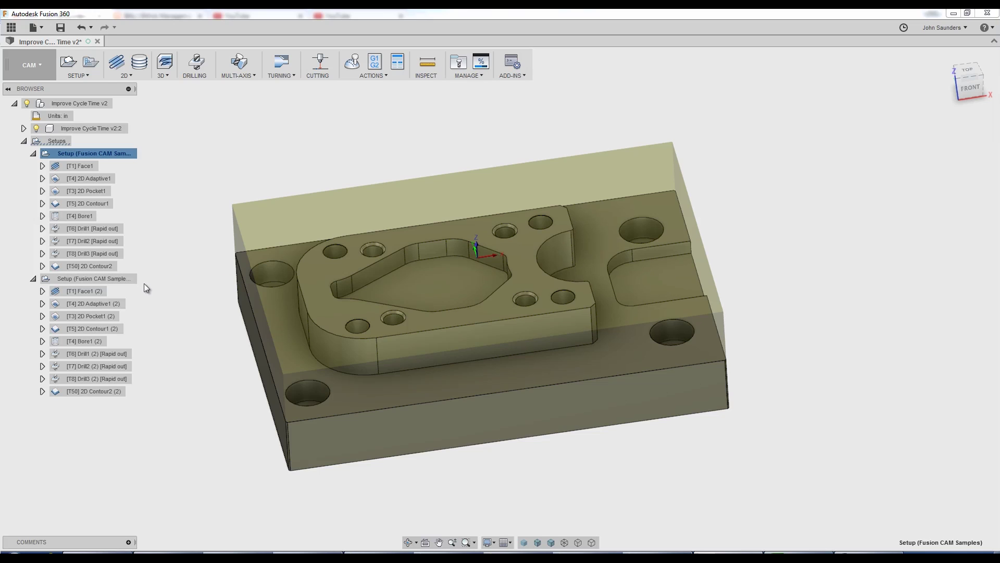
mouse_move(186, 301)
middle_mouse_down("shift")
mouse_move(190, 291)
mouse_move(177, 286)
middle_mouse_up("shift")
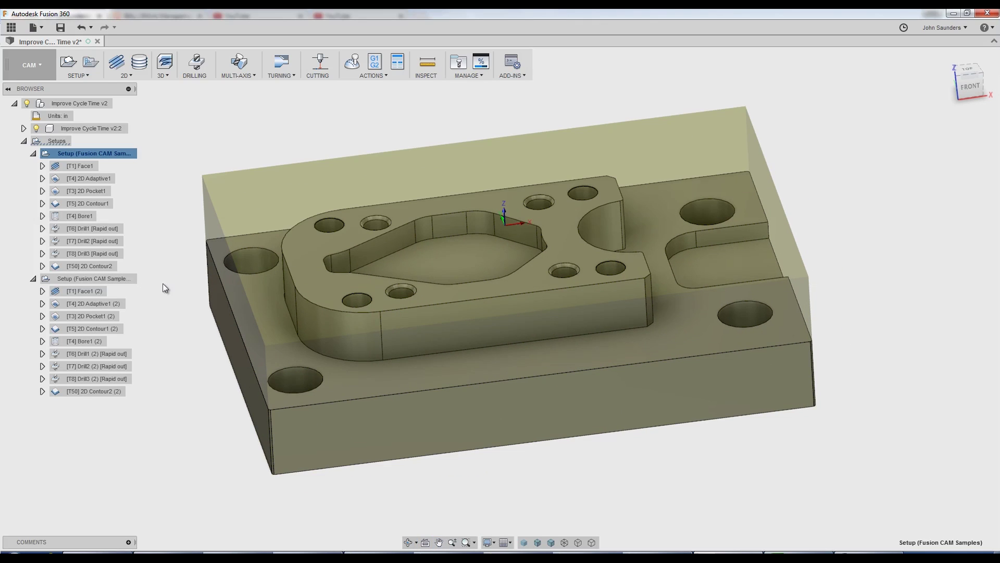
left_click(82, 291)
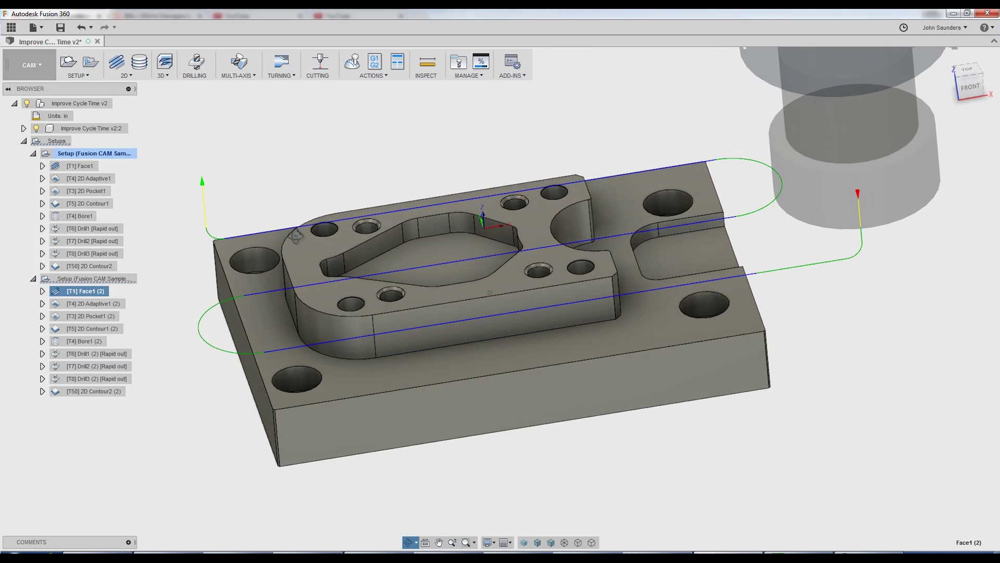
middle_click_drag(314, 213, 305, 217, "shift")
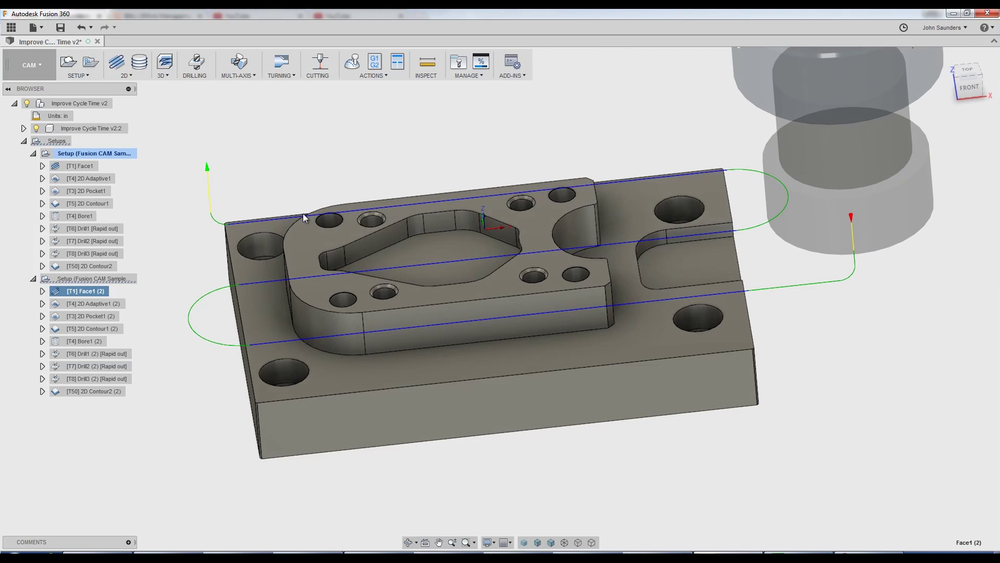
middle_click_drag(332, 281, 538, 241, "shift")
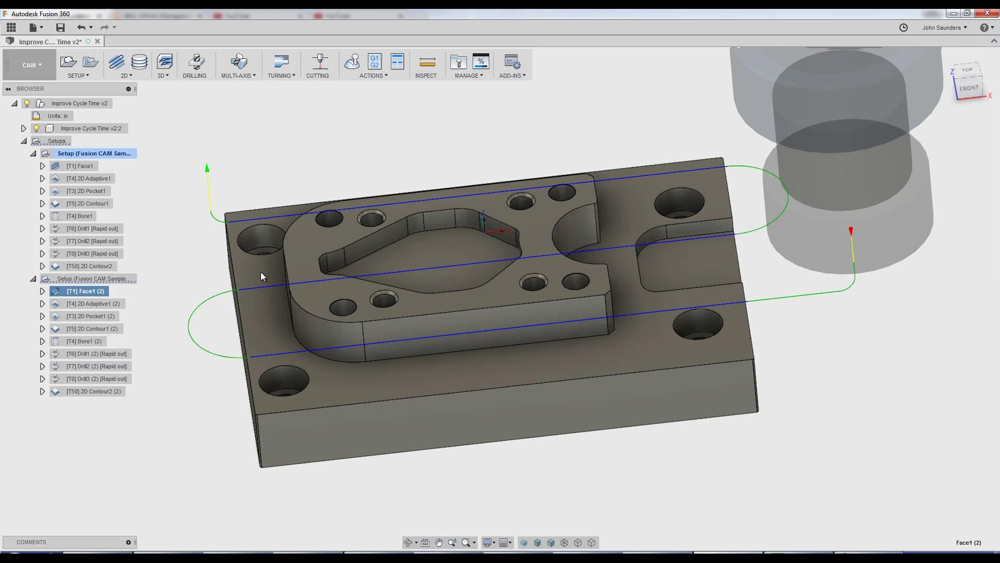
middle_click_drag(262, 276, 242, 266, "shift")
left_click(99, 302)
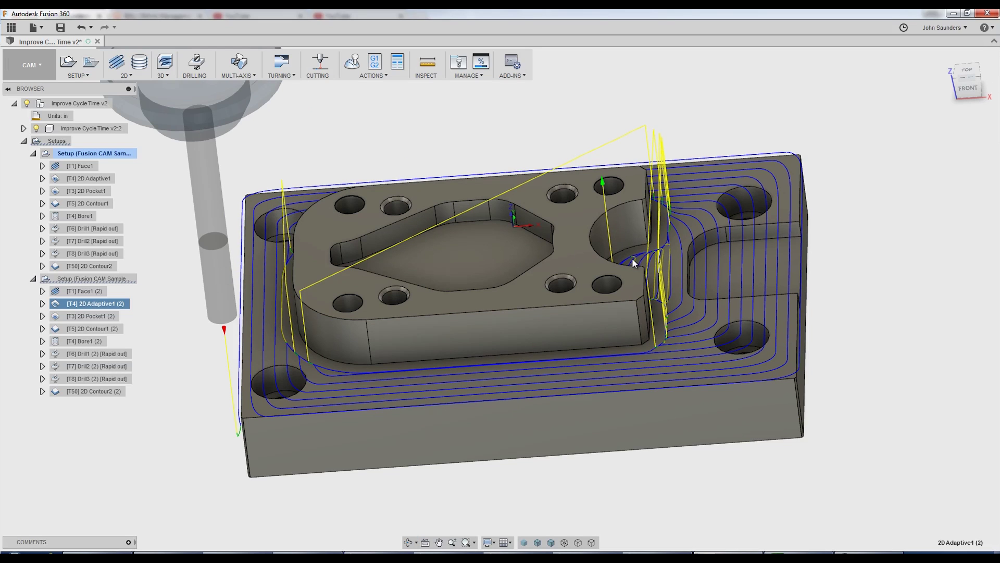
right_click(98, 306)
left_click(120, 379)
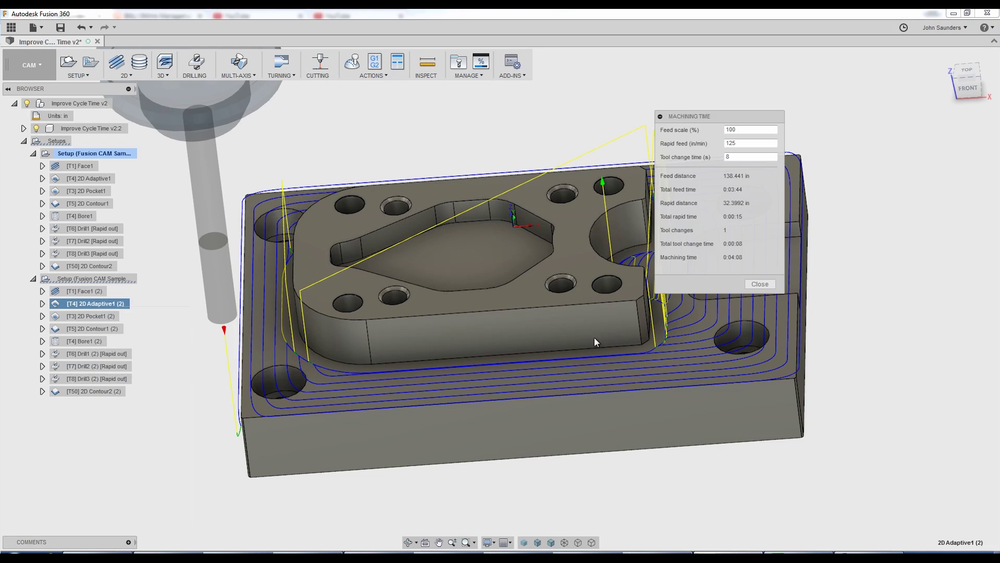
left_click(755, 287)
left_click(66, 319)
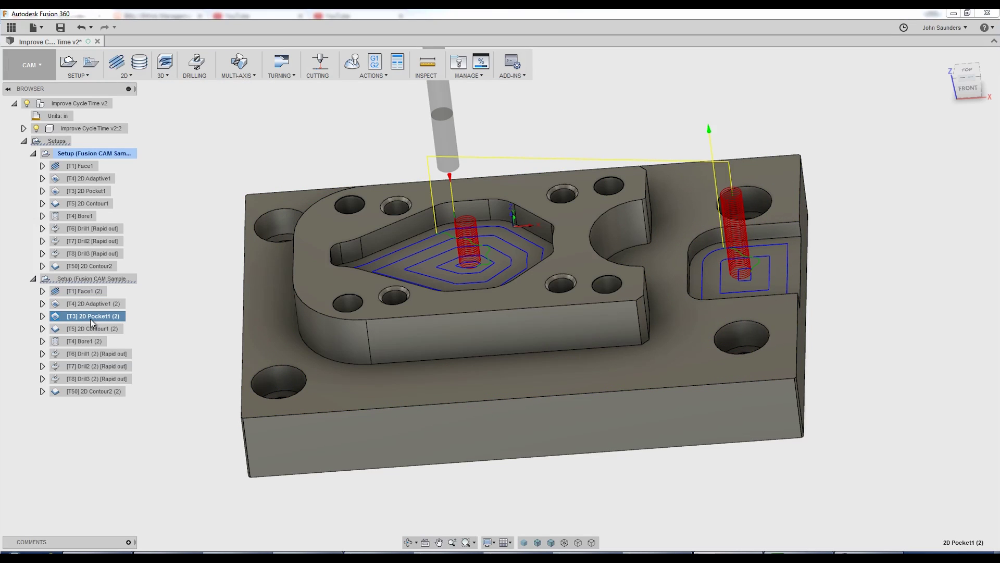
scroll(451, 255, "up", 5)
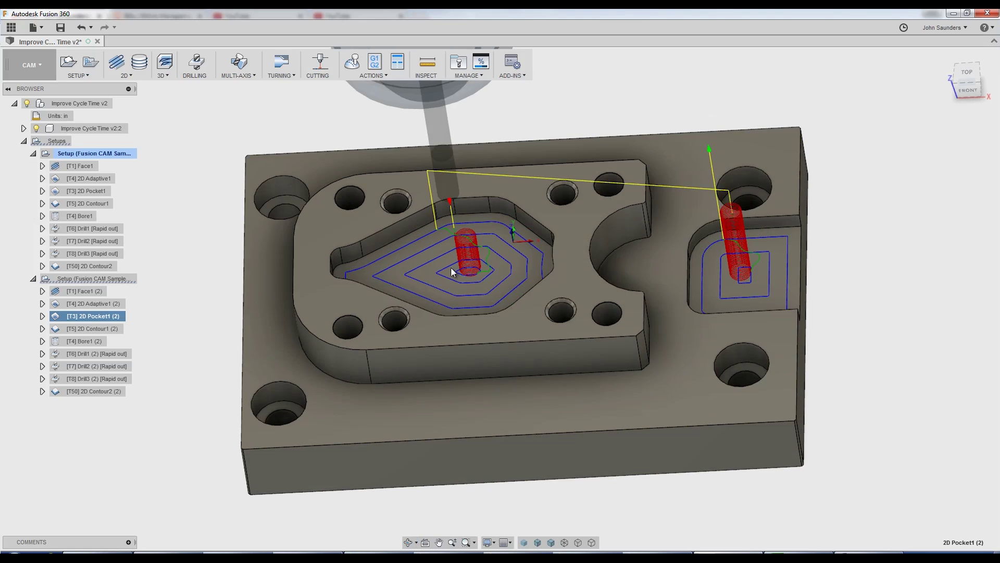
scroll(387, 267, "up", 2)
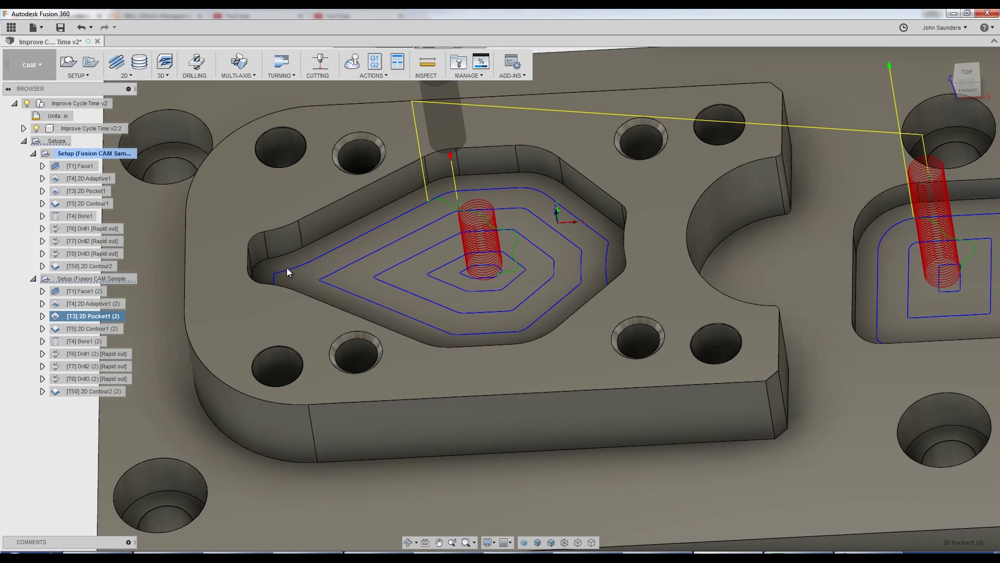
scroll(398, 286, "down", 10)
middle_click_drag(398, 285, 398, 245, "shift")
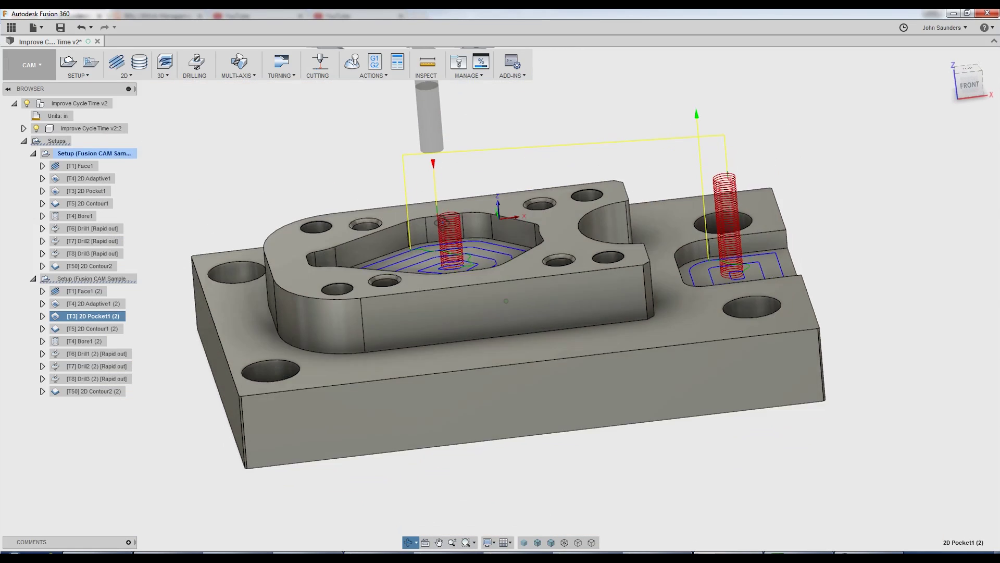
scroll(437, 232, "up", 3)
scroll(453, 233, "down", 5)
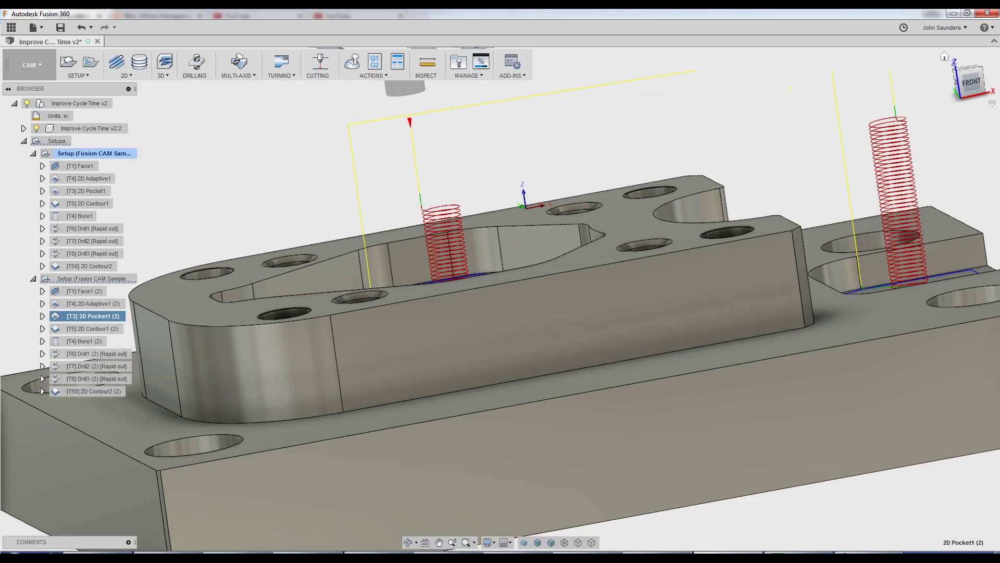
left_click(969, 82)
scroll(474, 207, "down", 3)
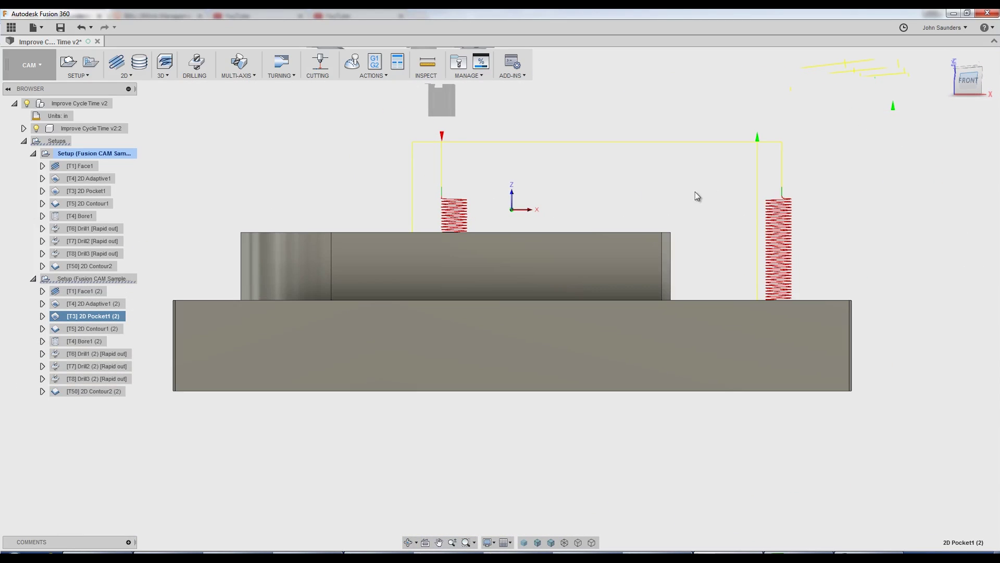
left_click(273, 208)
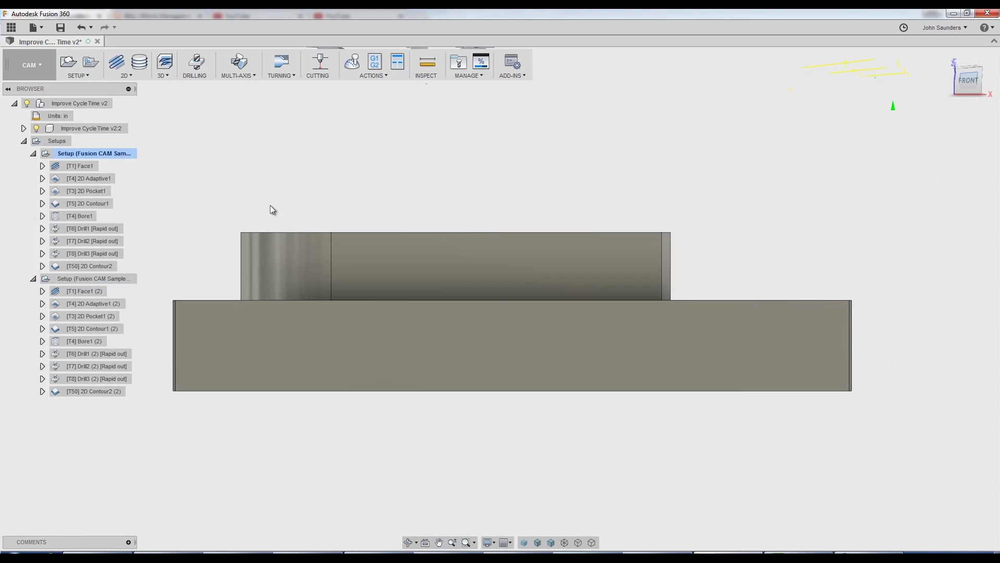
left_click(86, 302)
left_click(90, 316)
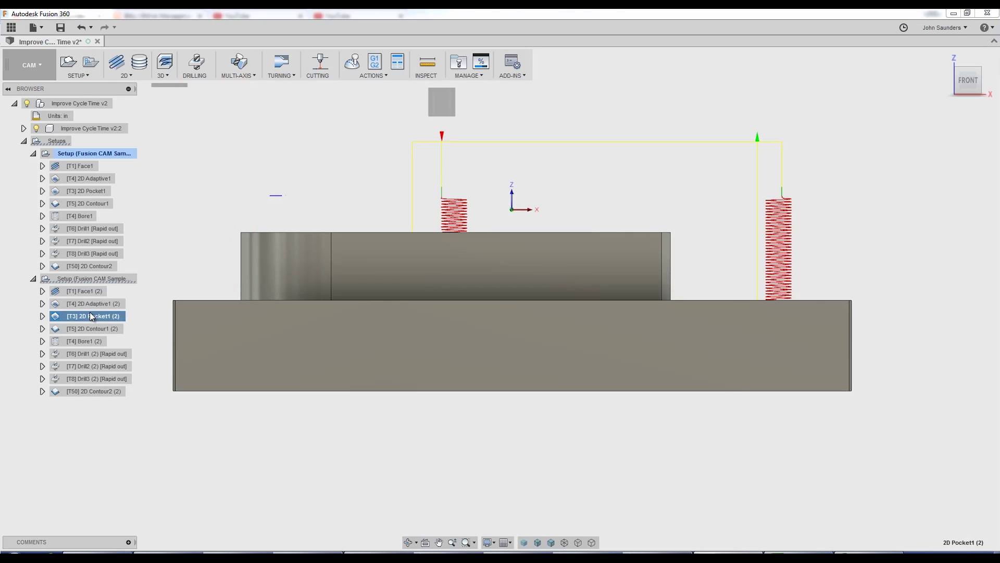
- Give 2D Pocket1 (2) a ramp clearance height of .01 in and Top Height from Model top
right_click(89, 317)
left_click(109, 324)
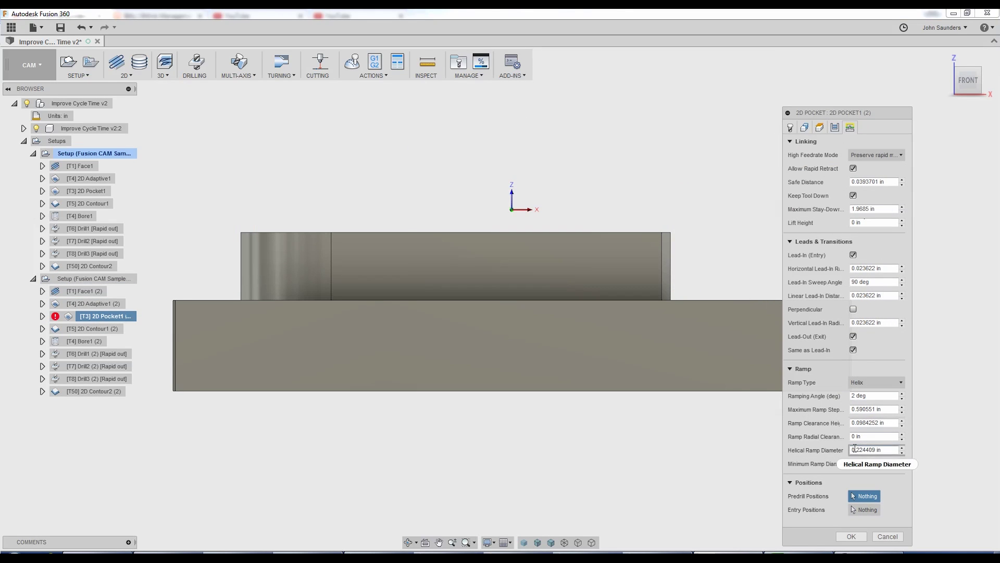
left_click_drag(853, 422, 909, 423)
key("Delete")
type(".01")
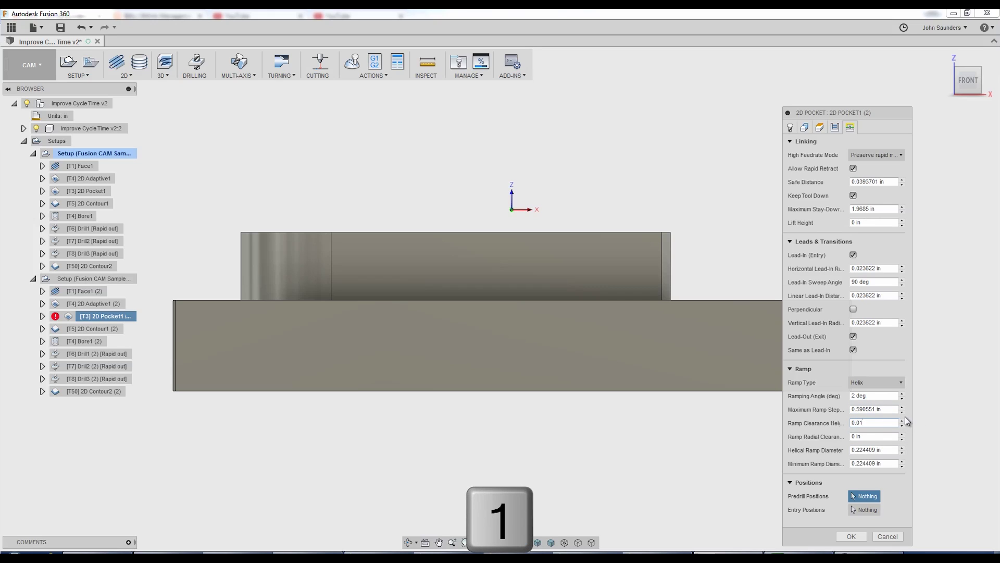
left_click(820, 128)
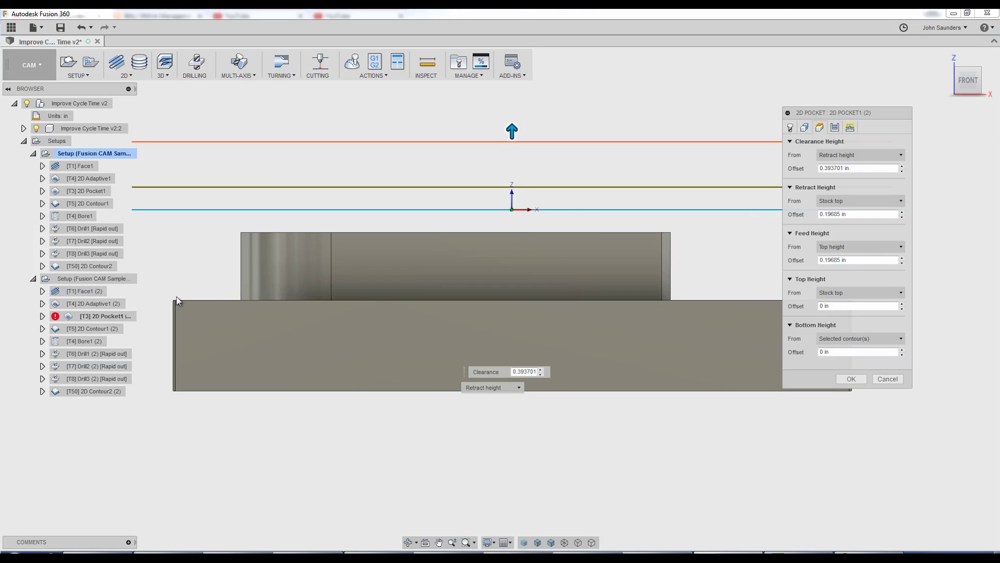
left_click(846, 293)
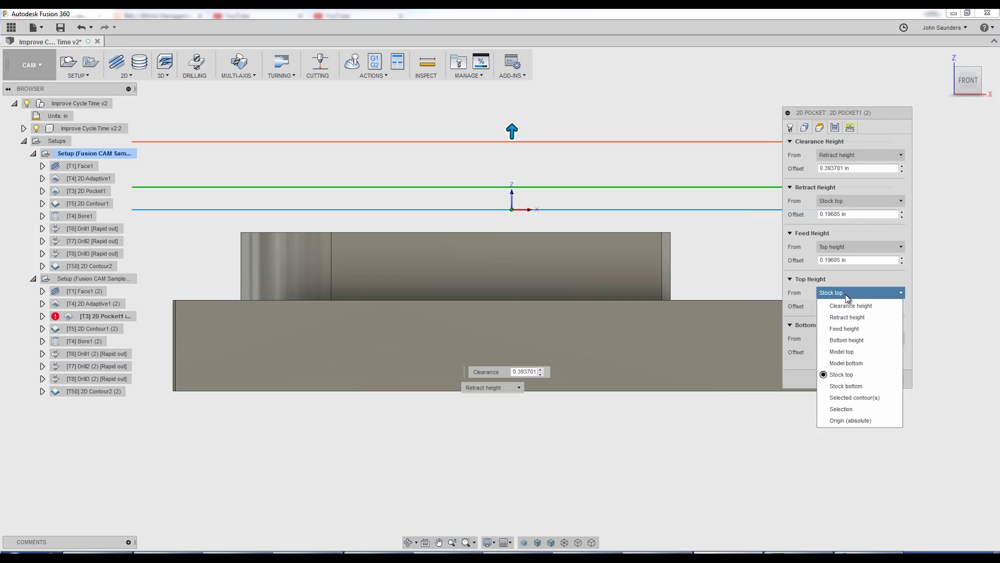
left_click(859, 351)
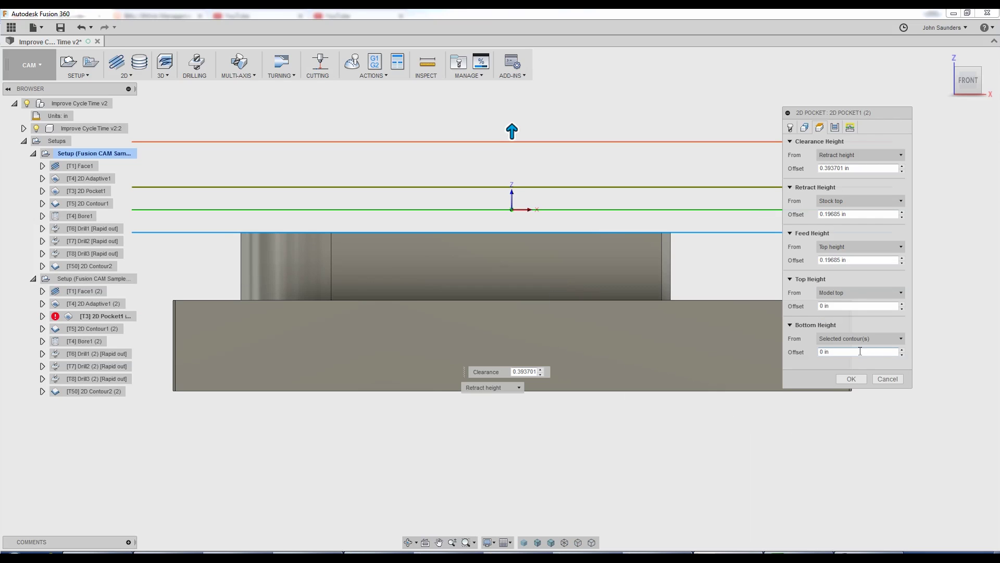
left_click(852, 380)
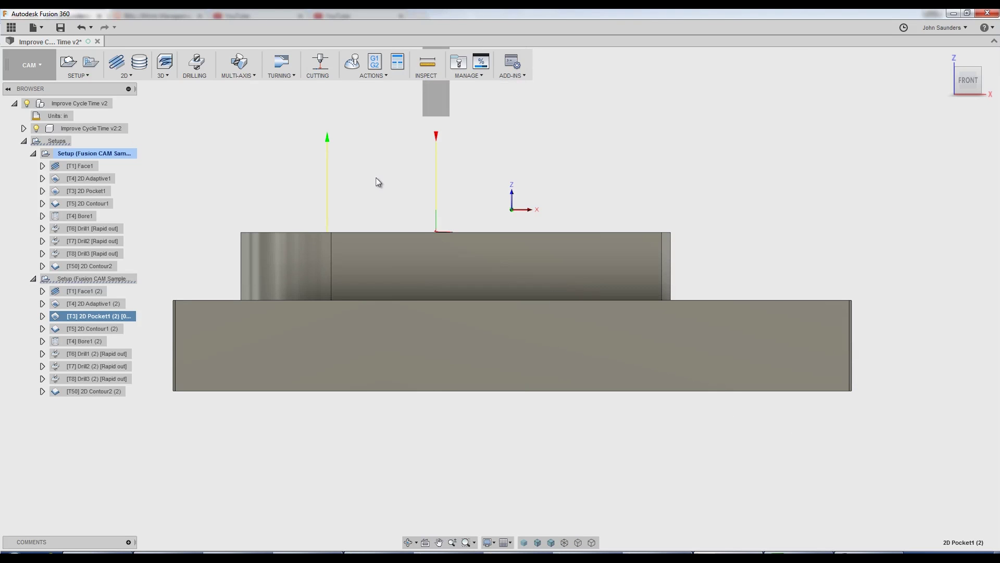
middle_click_drag(570, 194, 716, 252, "shift")
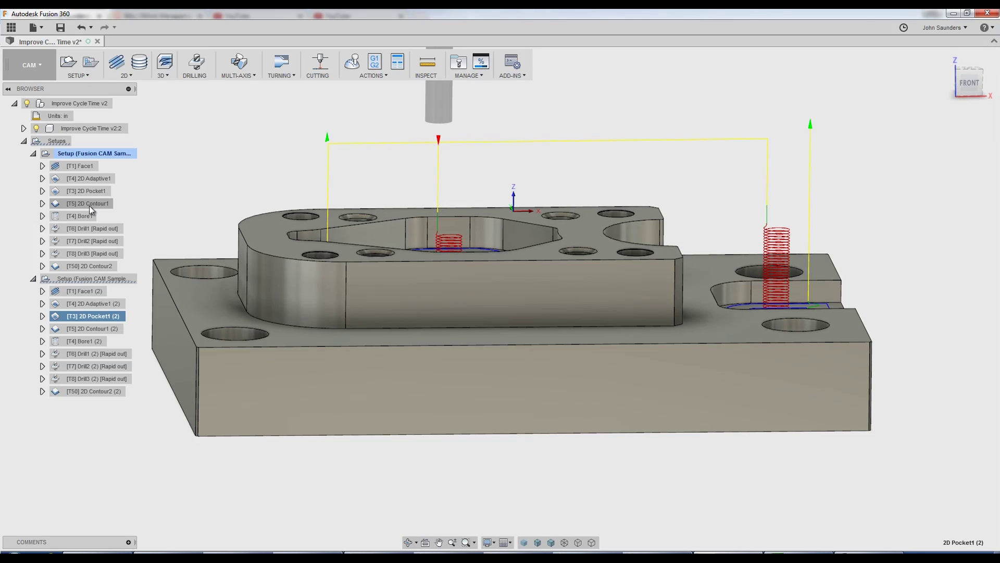
left_click(80, 191)
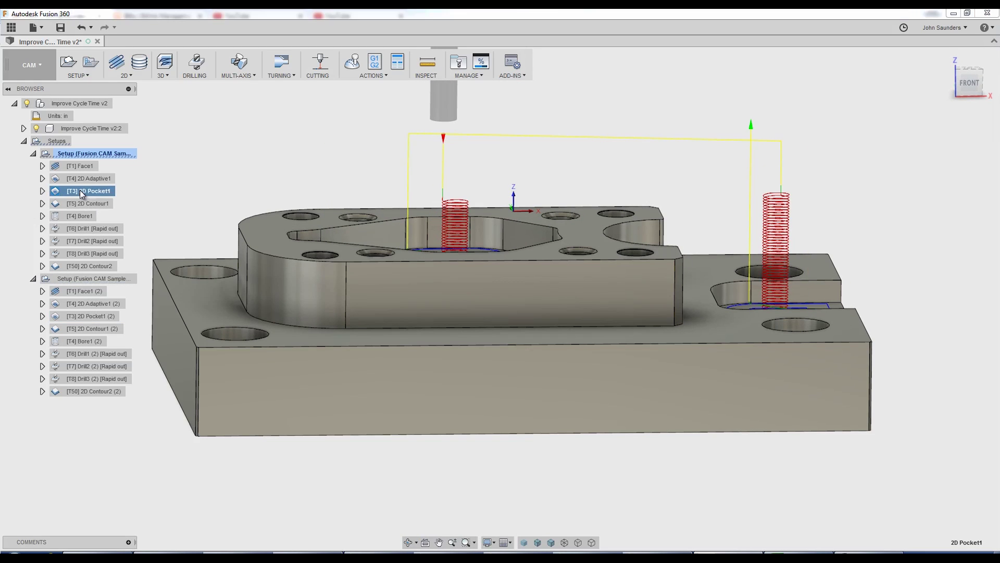
right_click(80, 190)
left_click(122, 261)
key("Escape")
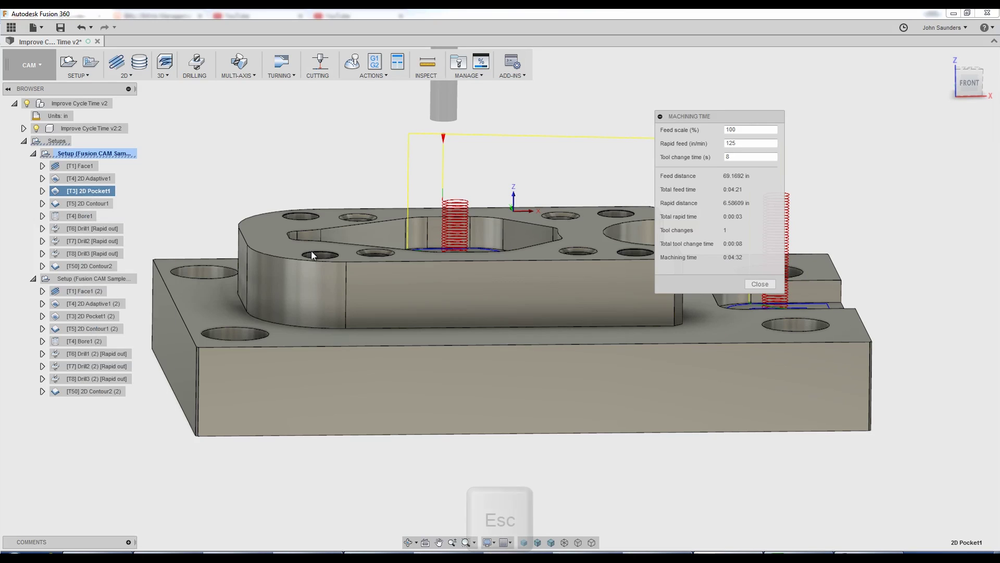
left_click(86, 316)
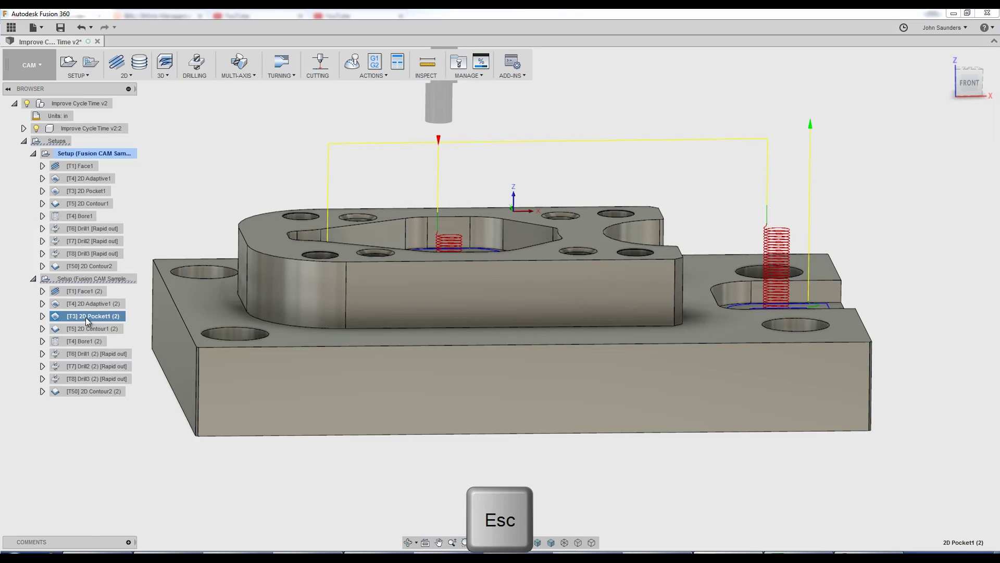
right_click(86, 317)
left_click(128, 388)
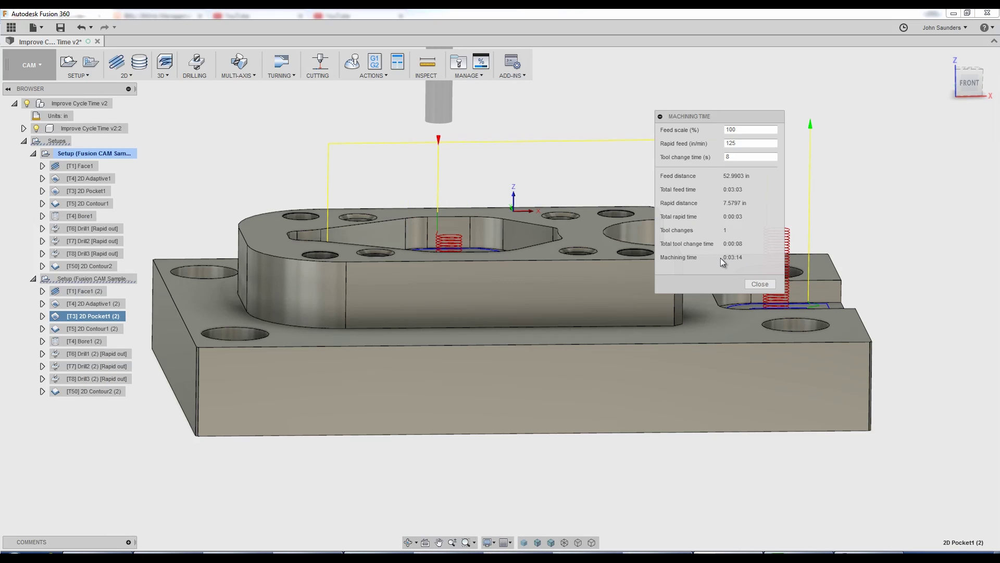
left_click(761, 283)
middle_click_drag(415, 188, 873, 203, "shift")
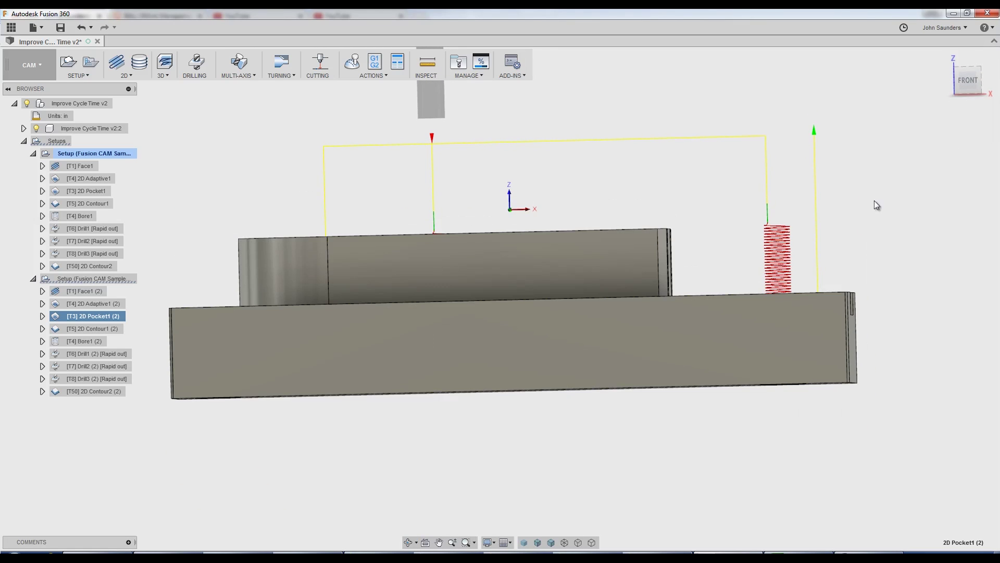
left_click(967, 81)
scroll(774, 237, "up", 3)
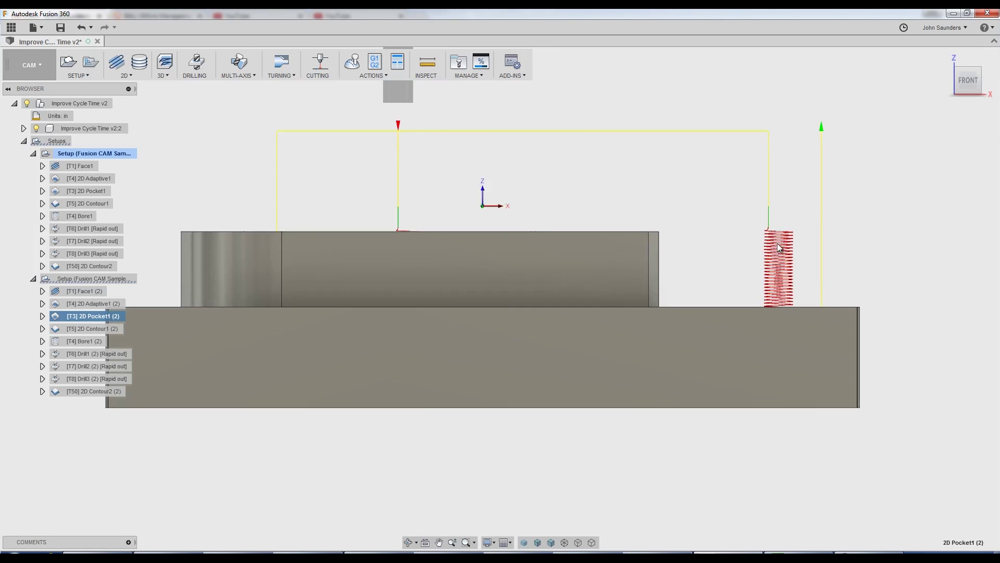
scroll(793, 232, "down", 3)
middle_click_drag(793, 231, 747, 269, "shift")
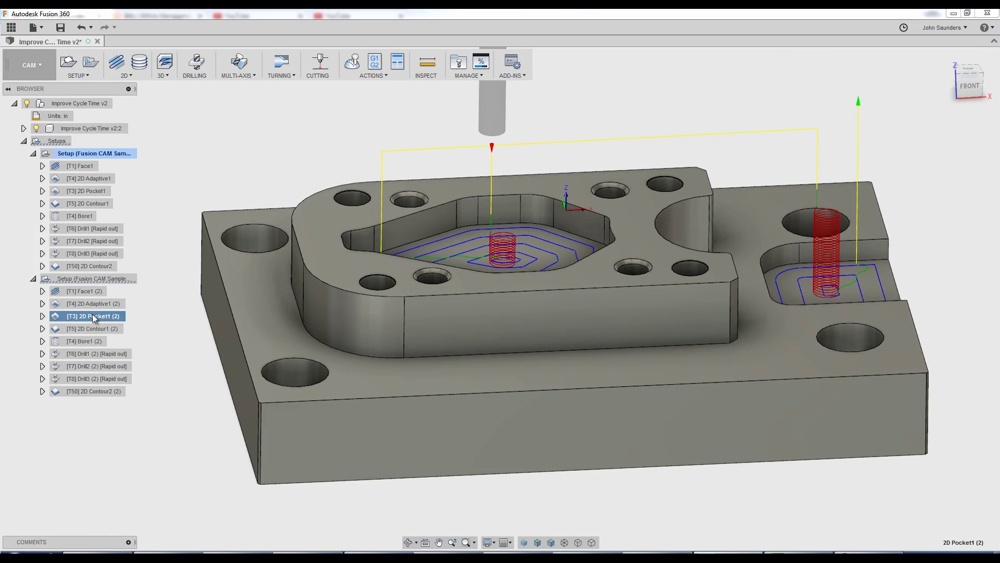
- Delete 2D Pocket1 (2) and start a new 2D Adaptive clearing on the pocket outline
key("Delete")
left_click(133, 74)
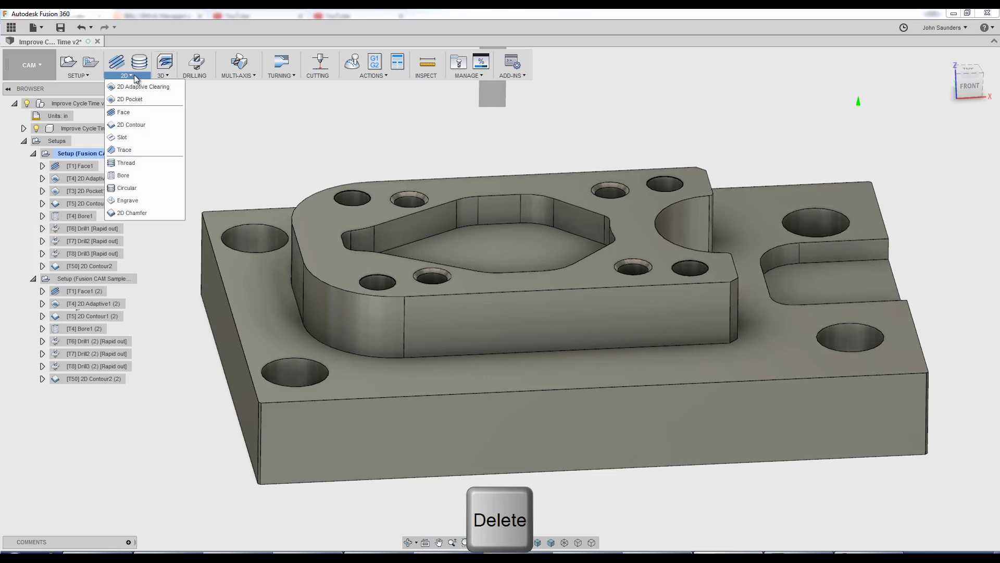
left_click(146, 90)
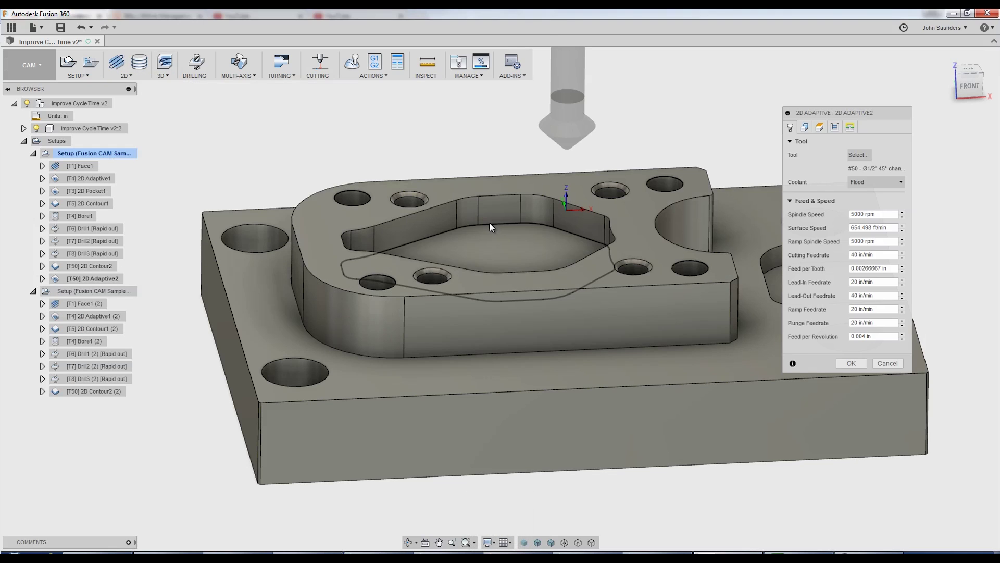
left_click(490, 225)
- Give the new 2D Adaptive2 the #3 Ø6 mm flat tool and generate its toolpath
left_click(791, 127)
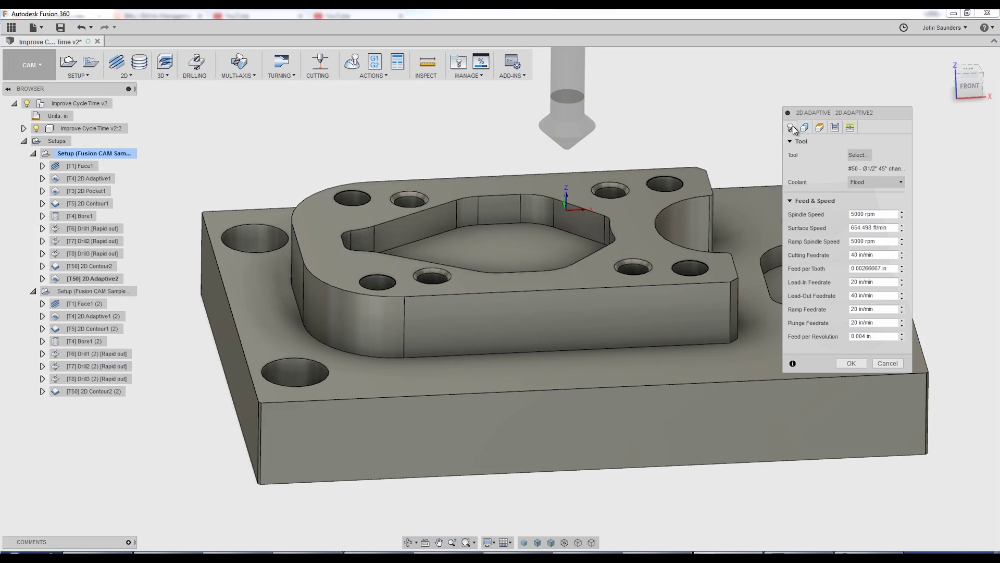
left_click(849, 152)
double_click(309, 240)
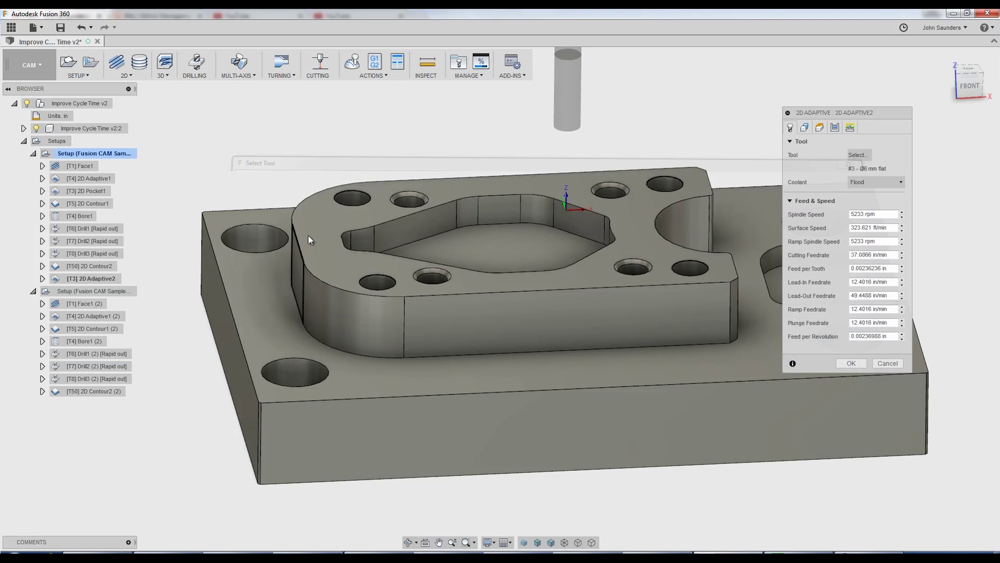
left_click(805, 129)
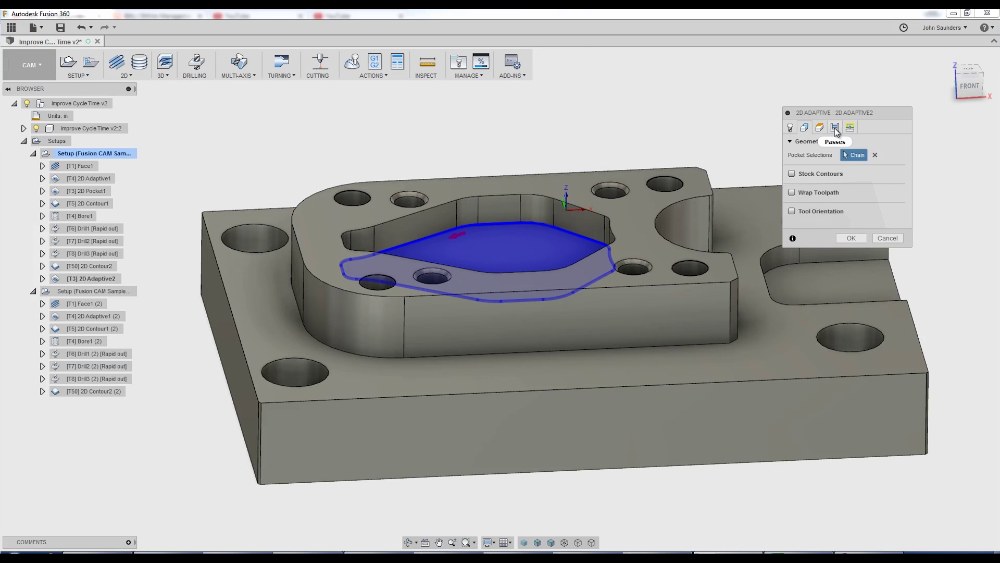
left_click(851, 238)
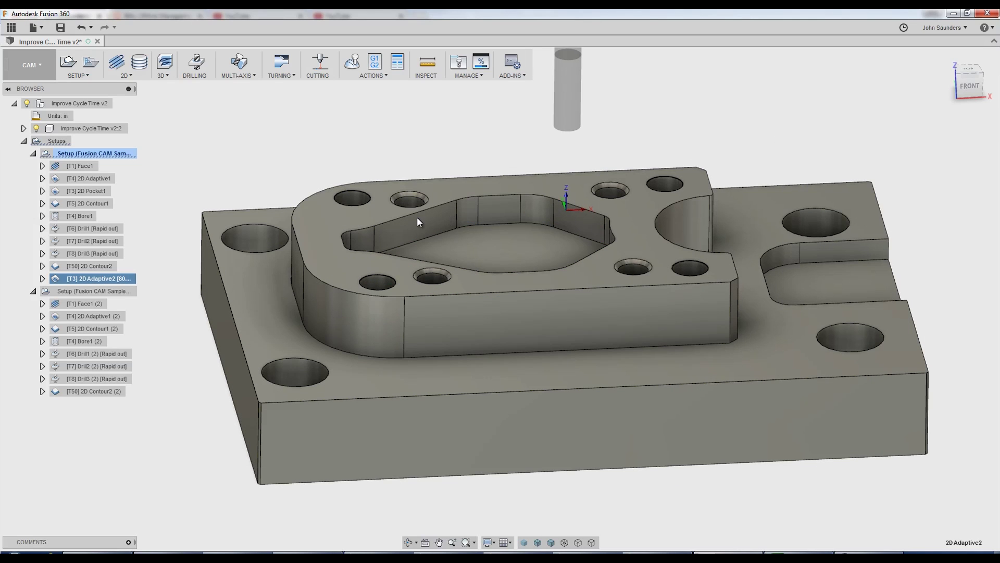
key("Escape")
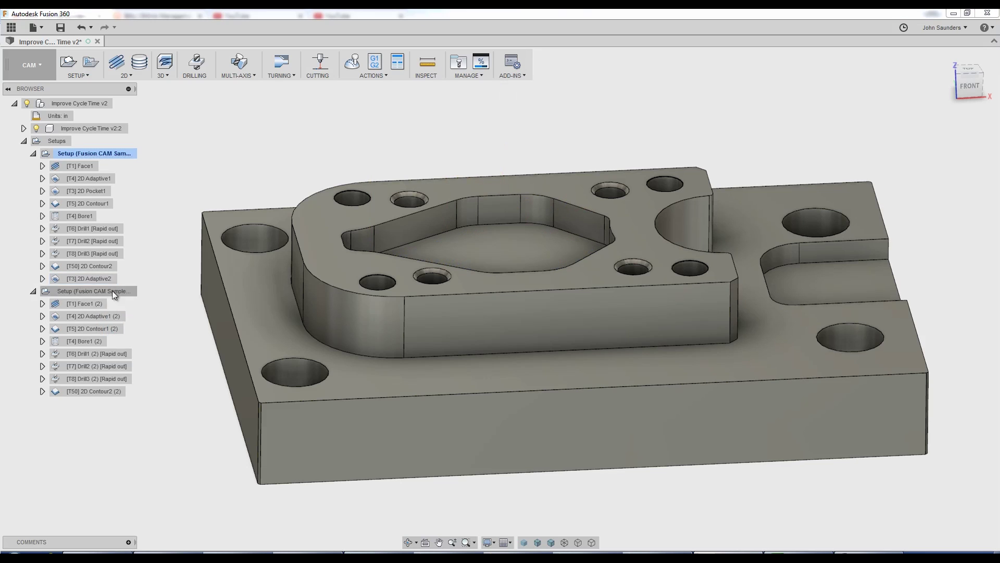
- Move 2D Adaptive2 into the second setup after 2D Adaptive1 (2) and regenerate it
left_click_drag(112, 290, 111, 288)
left_click(117, 314)
key("ctrl+g")
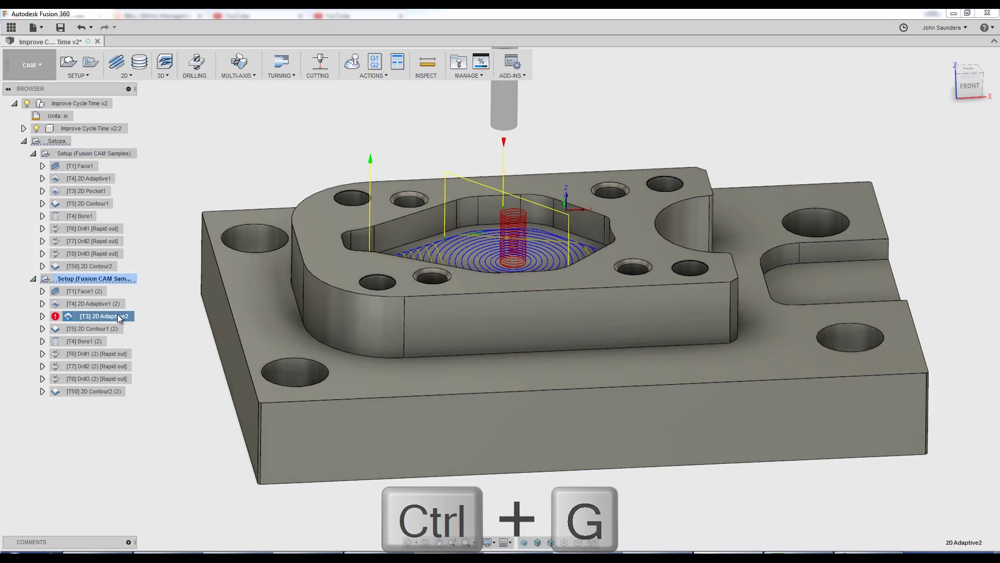
- In 2D Adaptive2's Heights settings, measure Top Height from Model bottom and regenerate
left_click(970, 85)
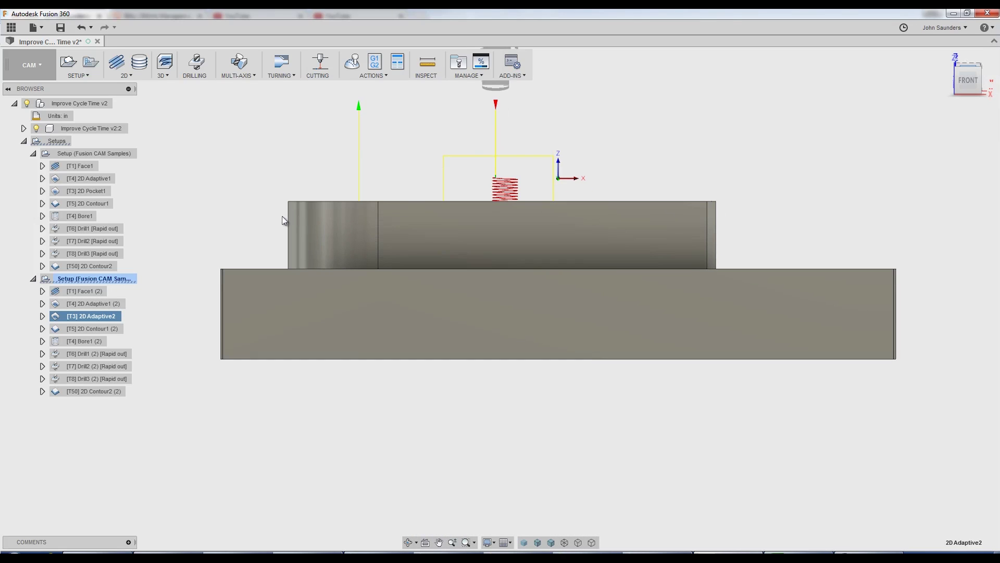
right_click(94, 315)
left_click(165, 319)
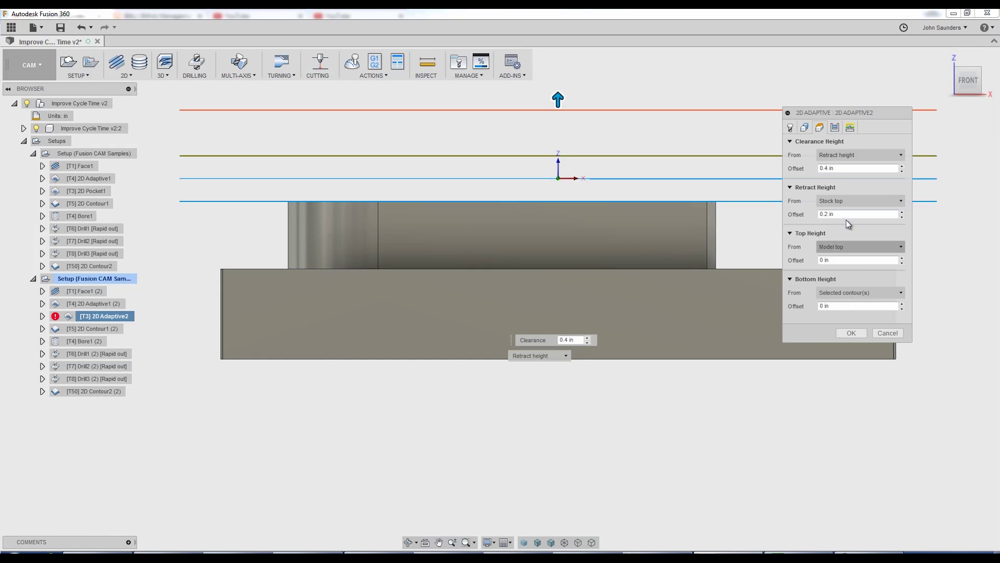
left_click(850, 128)
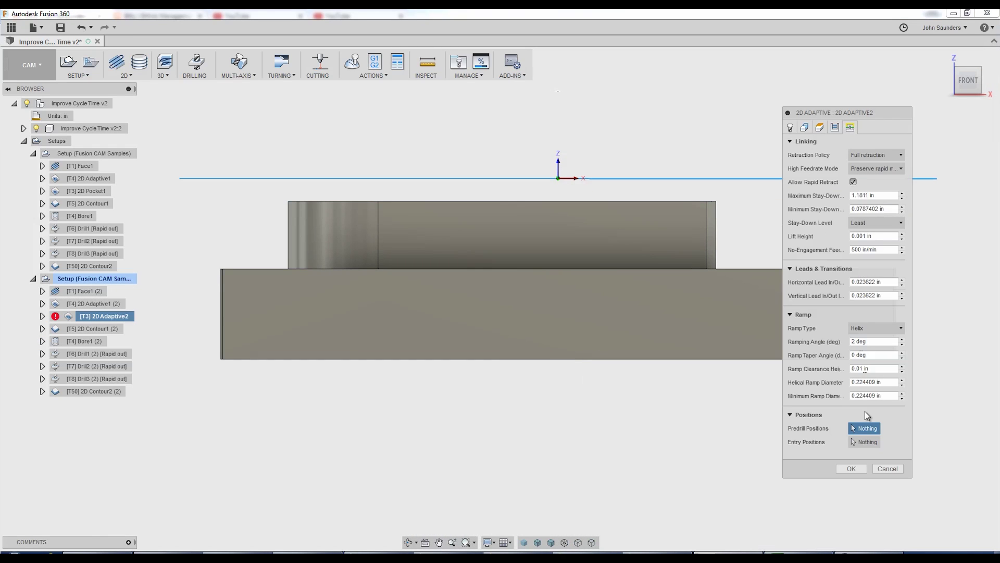
left_click(820, 126)
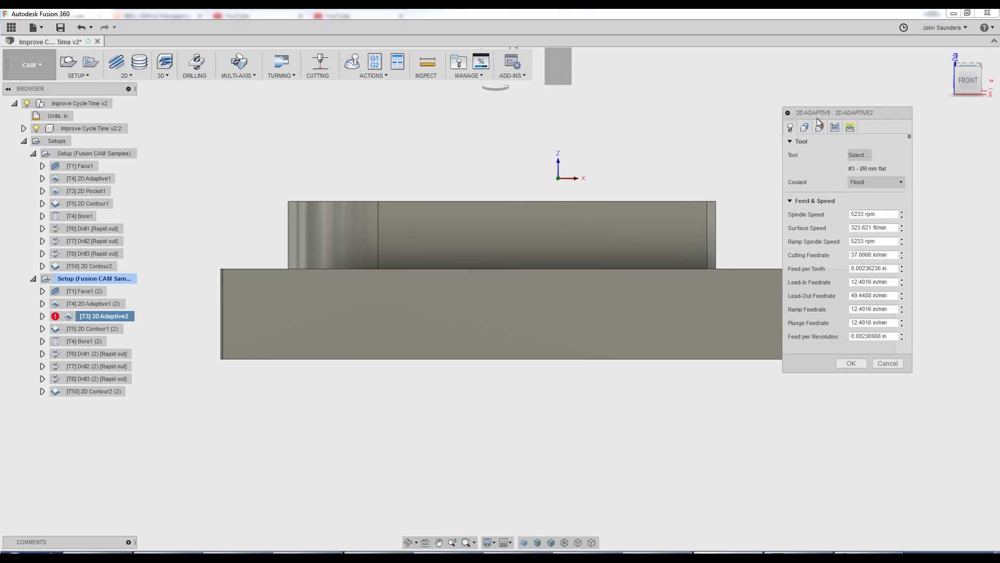
left_click(838, 247)
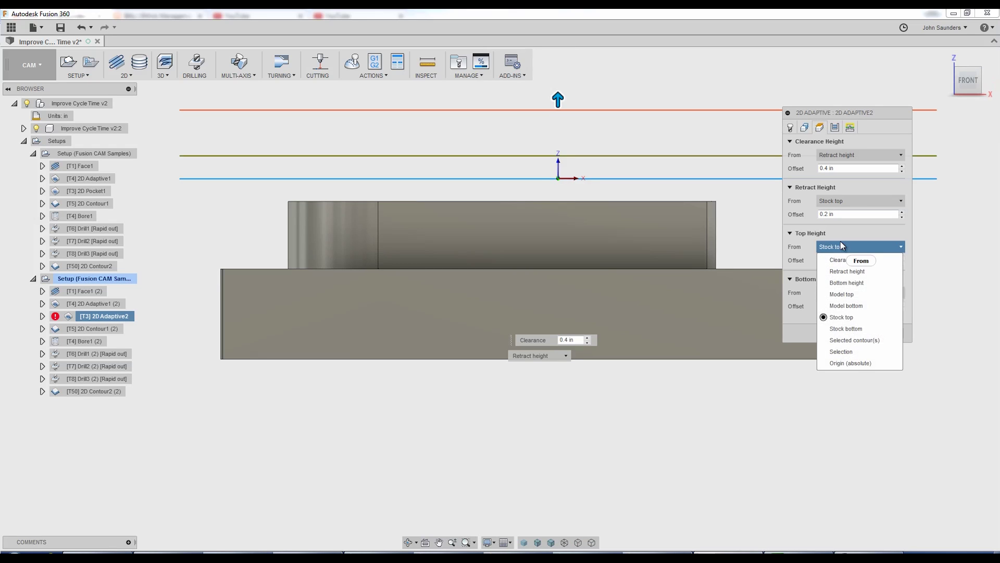
left_click(841, 306)
key("Return")
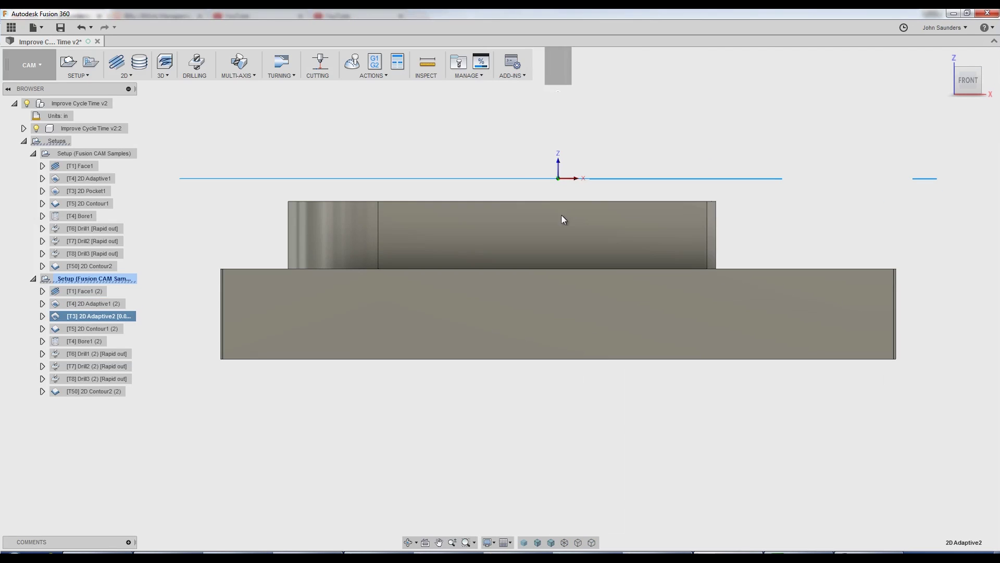
- Duplicate the 2D Adaptive2 operation to create 2D Adaptive2 (2)
scroll(528, 180, "up", 2)
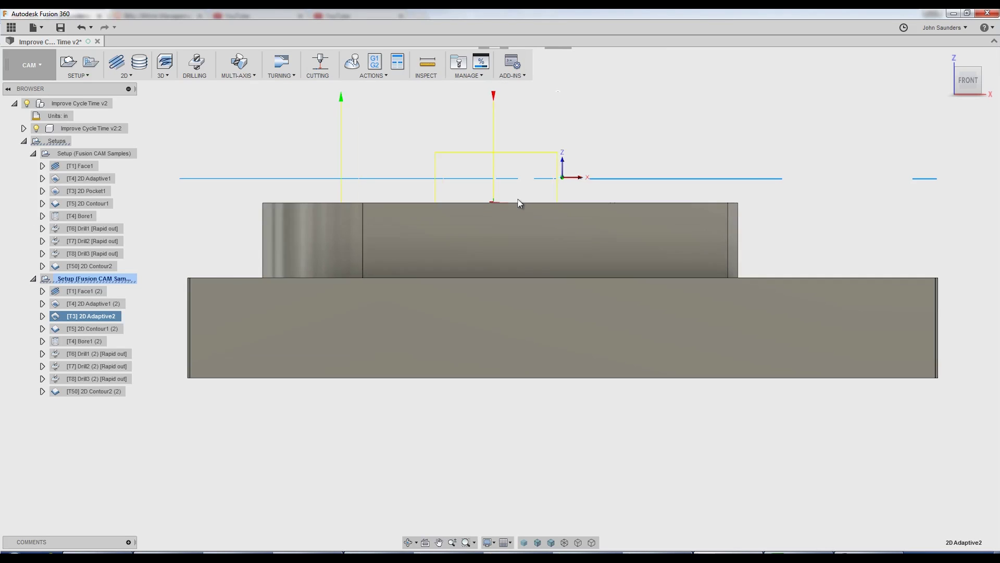
middle_click_drag(529, 181, 505, 234, "shift")
scroll(520, 229, "up", 3)
scroll(505, 234, "down", 4)
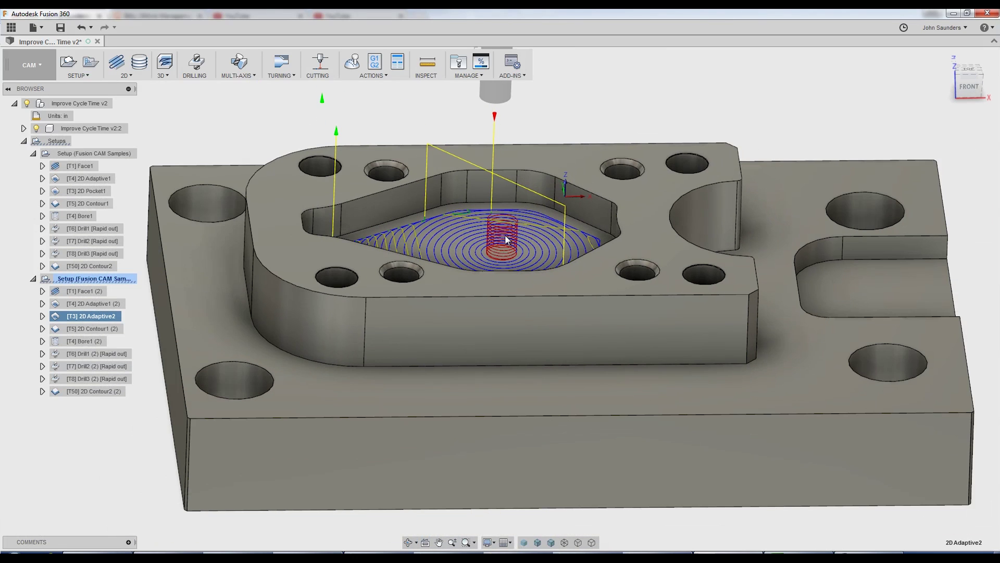
right_click(102, 319)
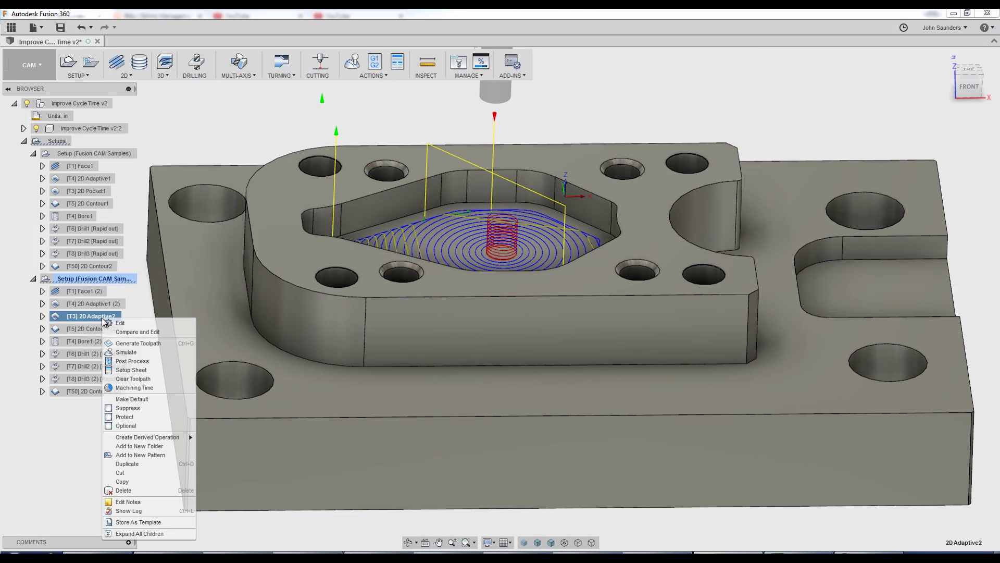
left_click(130, 464)
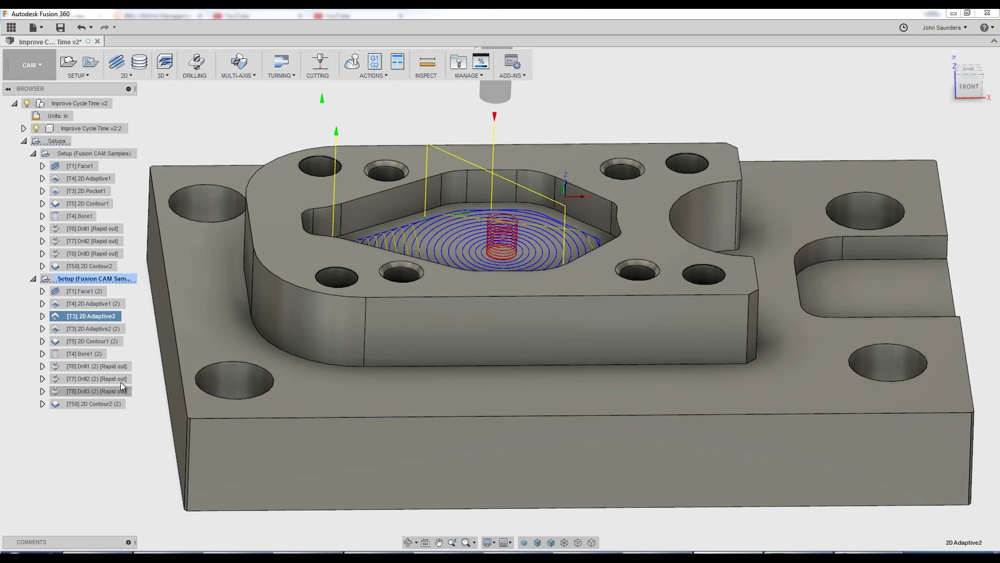
- Switch 2D Adaptive2 (2)'s geometry from the central pocket to the right-hand slot pocket
left_click(94, 328)
right_click(94, 330)
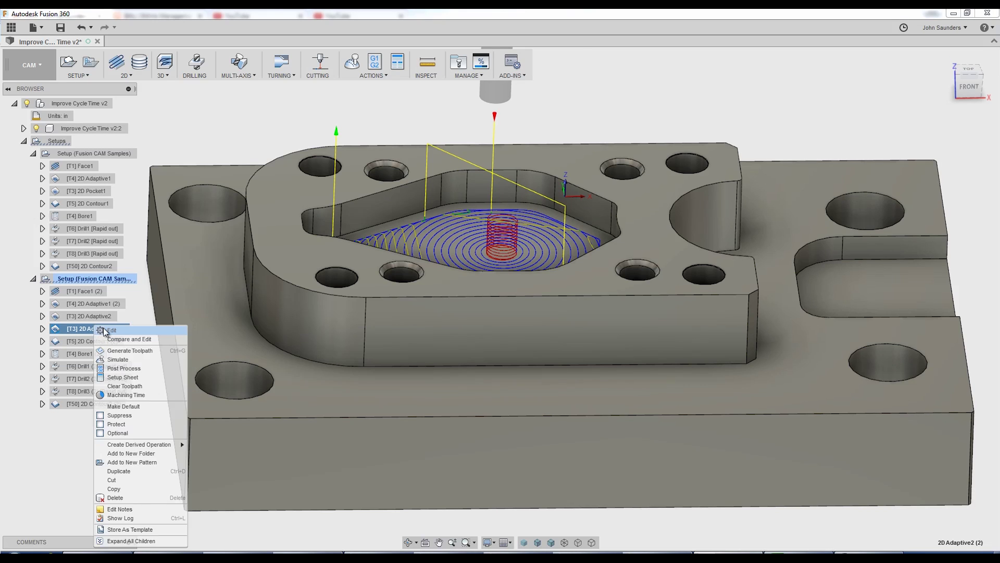
left_click(110, 330)
left_click(804, 127)
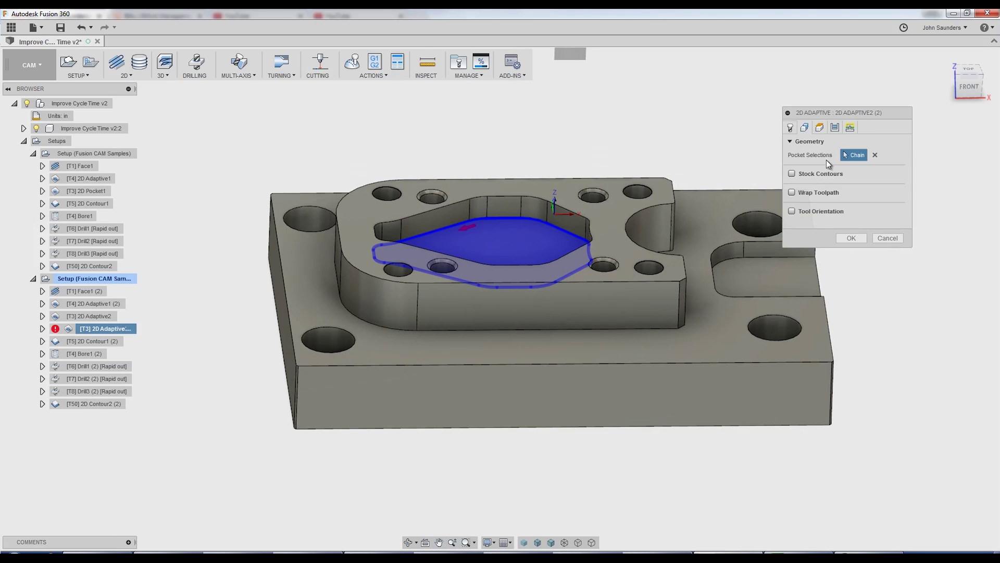
left_click(875, 155)
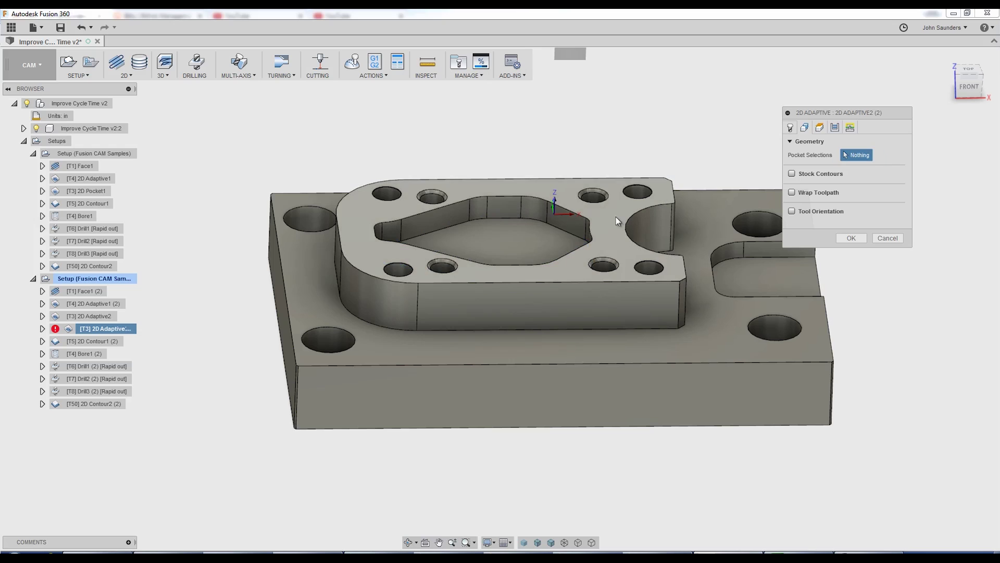
left_click(757, 258)
left_click(852, 238)
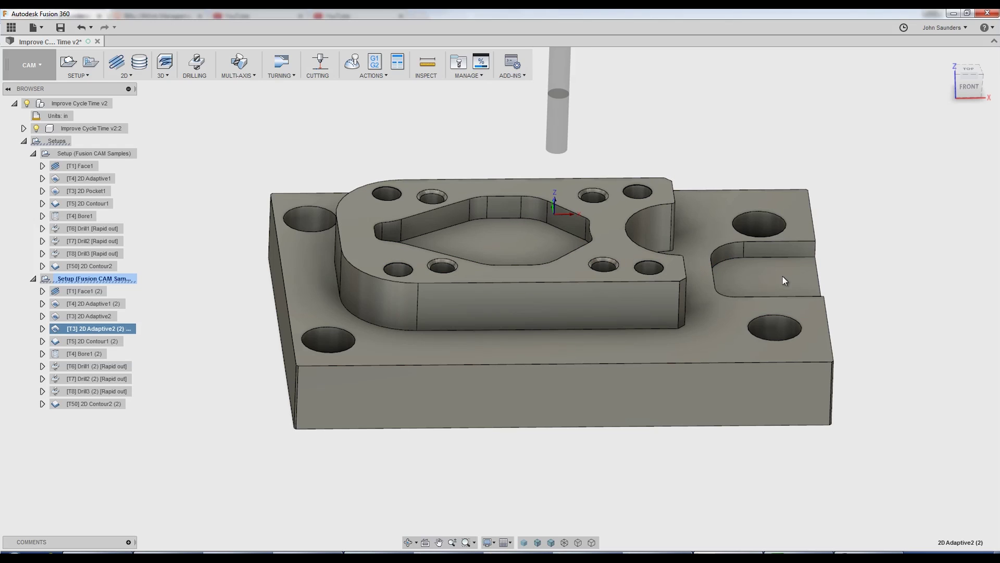
- Inspect the slot toolpath from several angles, then select 2D Contour1 (2)
middle_click_drag(882, 260, 933, 206, "shift")
left_click(970, 89)
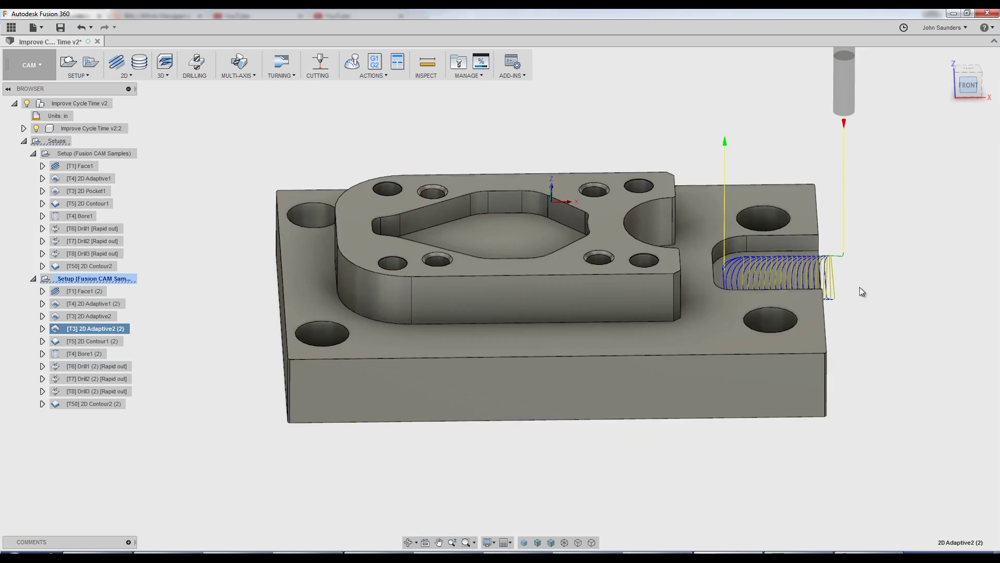
middle_click_drag(859, 290, 698, 227, "shift")
middle_click_drag(859, 290, 837, 255, "shift")
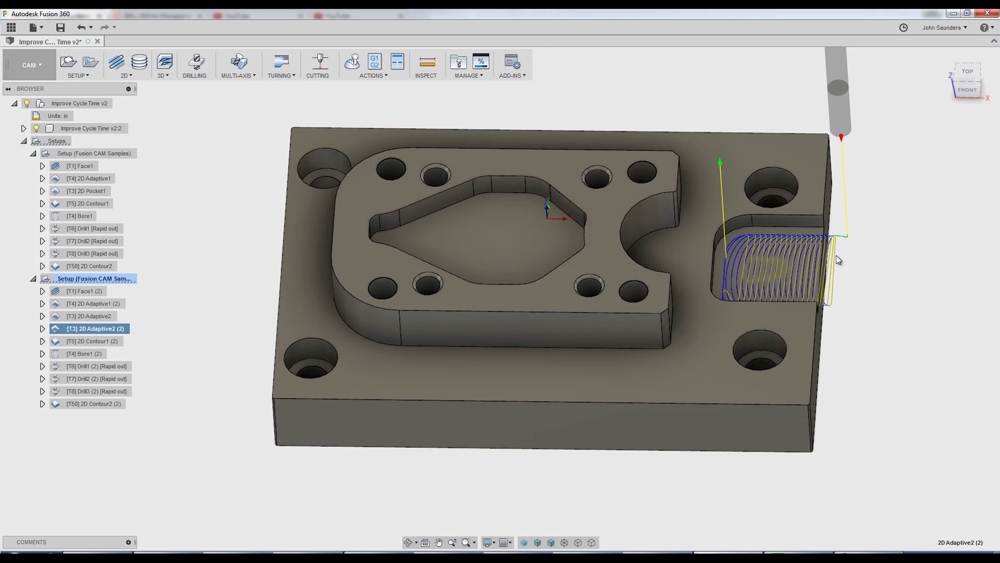
mouse_move(790, 277)
middle_mouse_down("shift")
mouse_move(786, 264)
mouse_move(780, 279)
middle_mouse_up("shift")
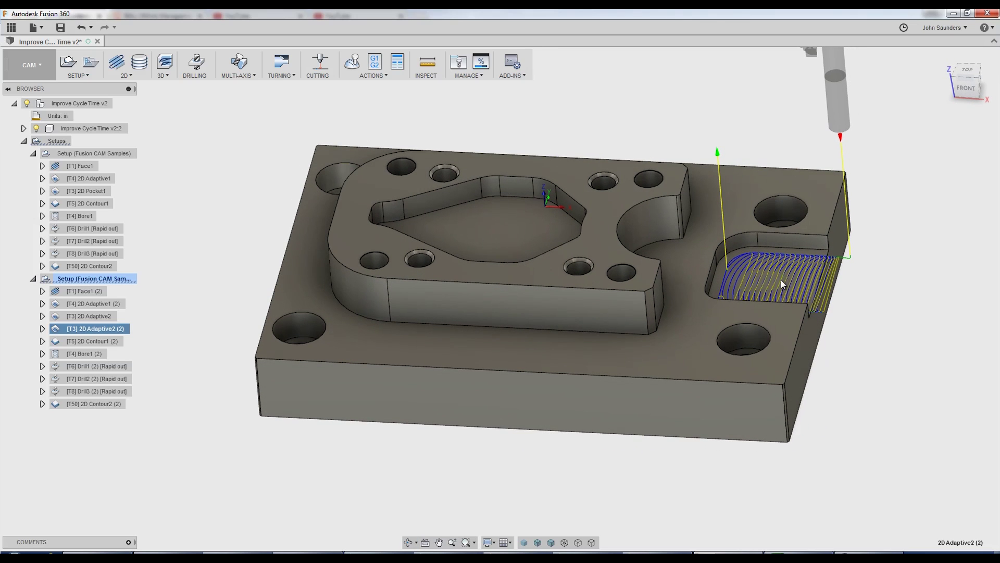
left_click(87, 341)
- Turn off Multiple Depths in 2D Contour1 (2)'s passes settings
mouse_move(437, 268)
middle_mouse_down("shift")
mouse_move(440, 290)
mouse_move(467, 277)
mouse_move(445, 250)
mouse_move(471, 240)
mouse_move(448, 252)
middle_mouse_up("shift")
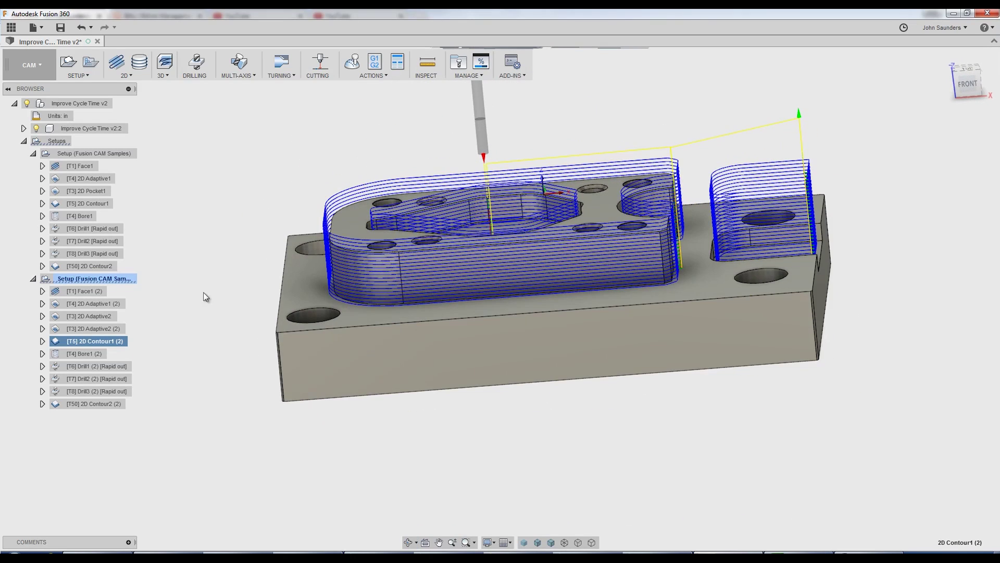
right_click(85, 342)
left_click(106, 330)
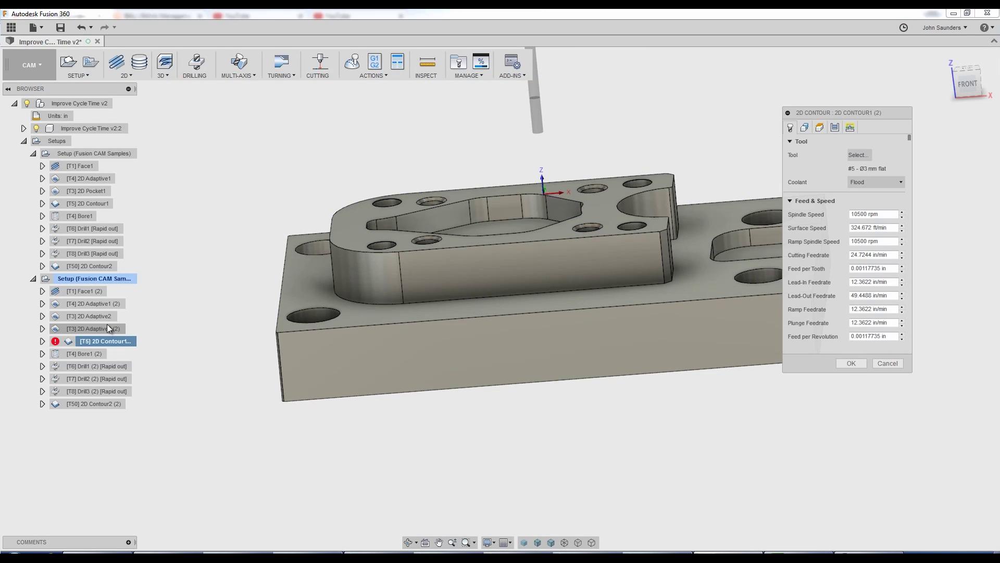
left_click(836, 128)
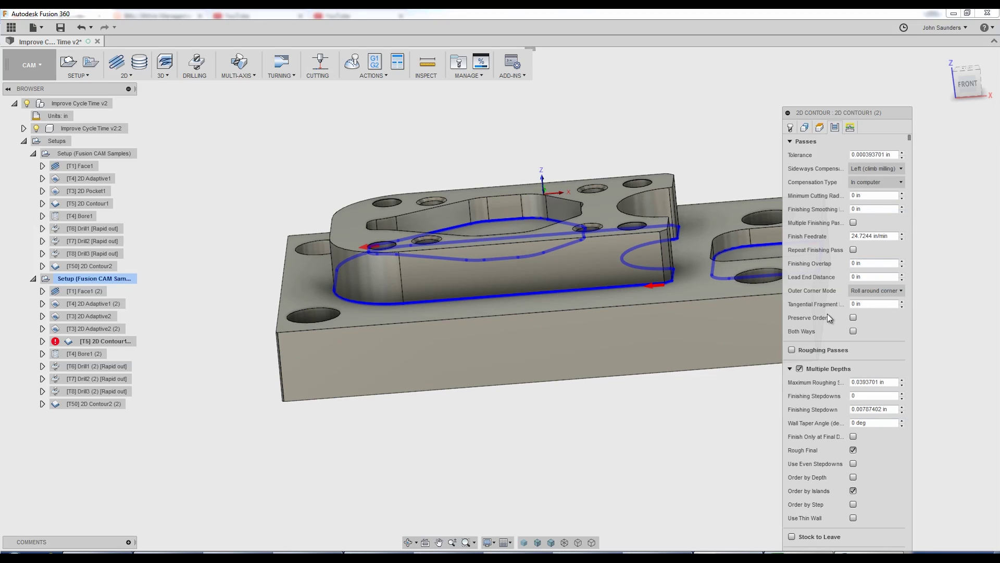
left_click(800, 369)
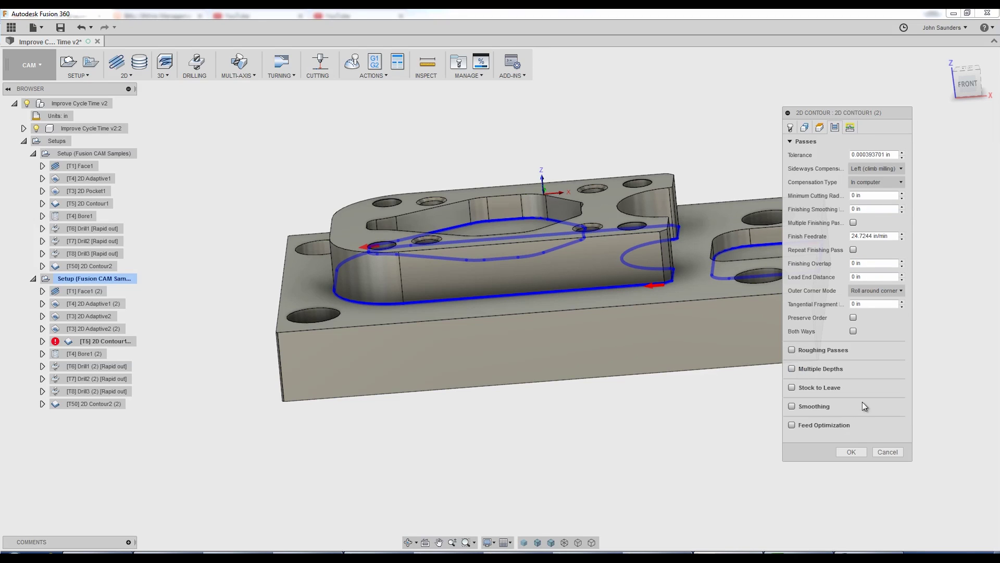
left_click(851, 452)
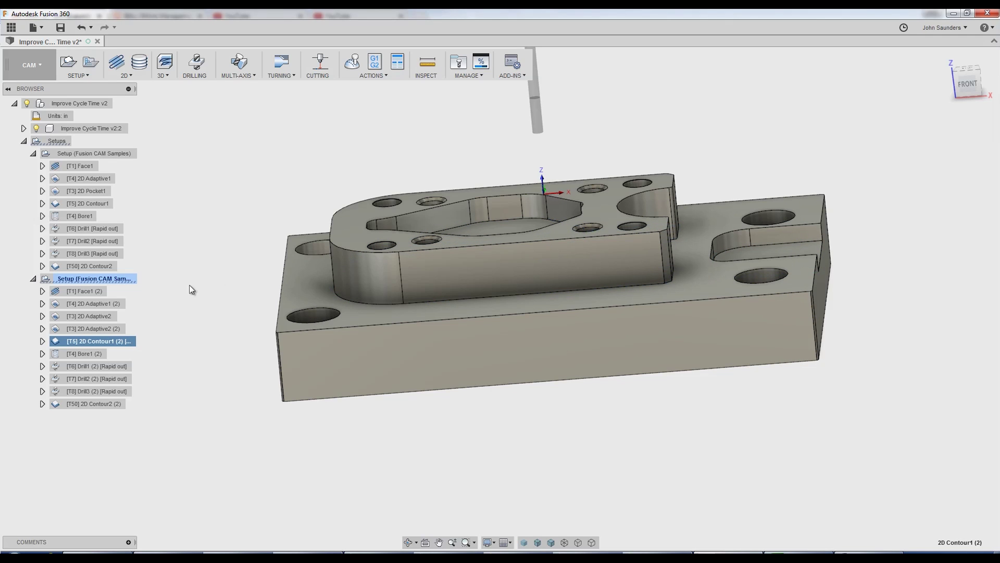
- Orbit the part to inspect the 2D Contour1 (2) toolpath from top-down and side angles
middle_click_drag(224, 237, 218, 267, "shift")
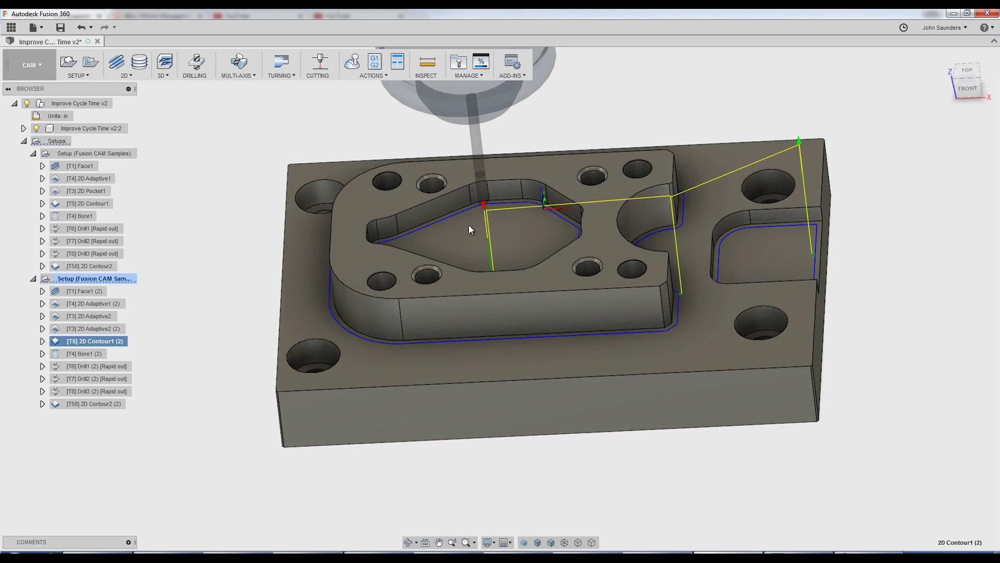
middle_click_drag(514, 331, 463, 307, "shift")
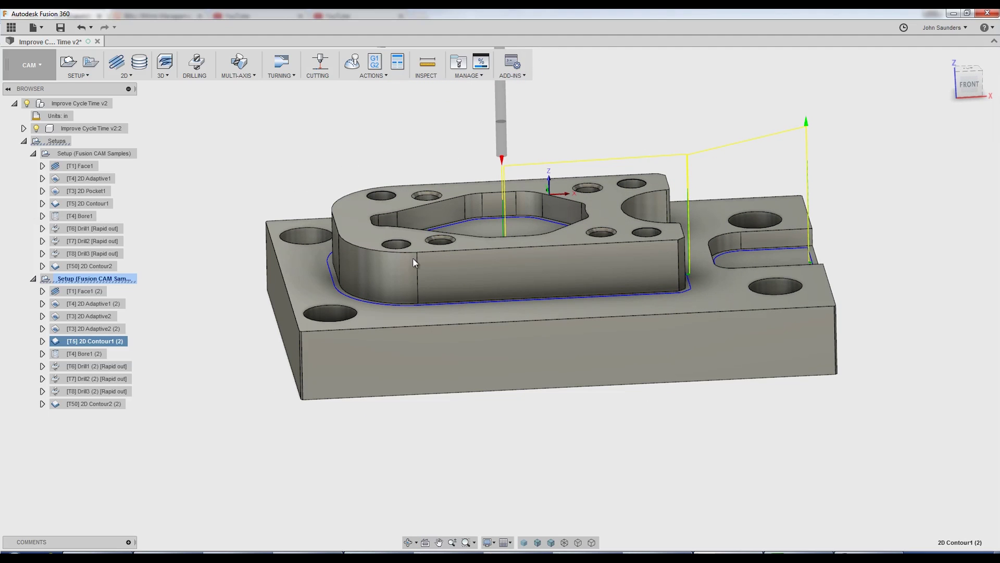
middle_click_drag(413, 257, 433, 329, "shift")
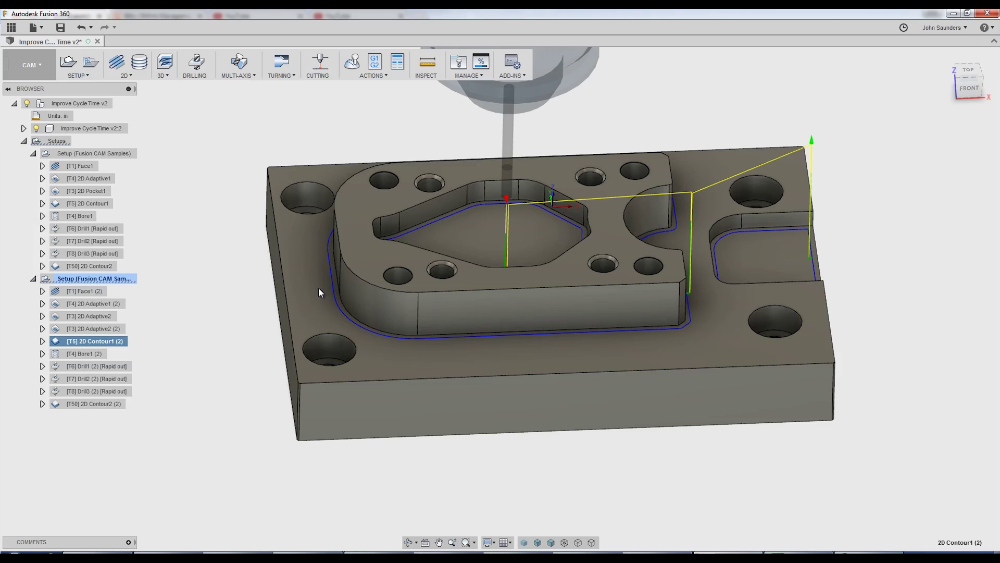
middle_click_drag(319, 292, 436, 363, "shift")
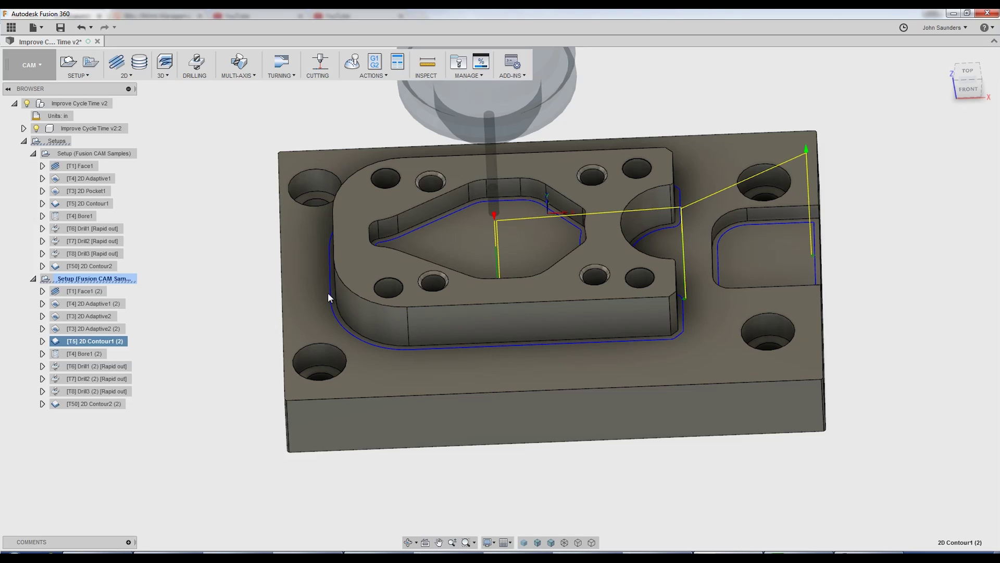
- Enable Stock to Leave on 2D Contour1 (2) with radial 0 and axial 0.005 in
right_click(105, 342)
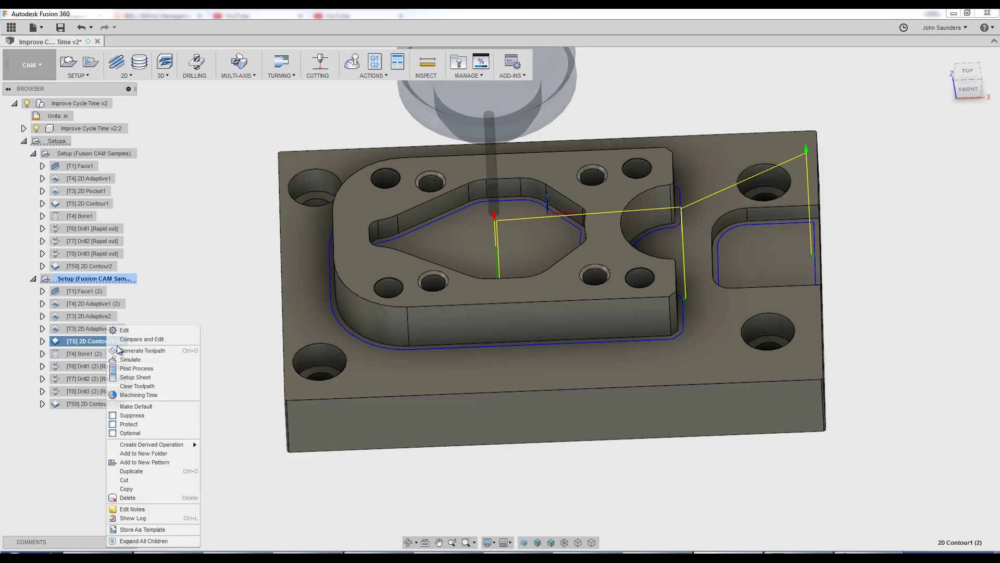
left_click(125, 331)
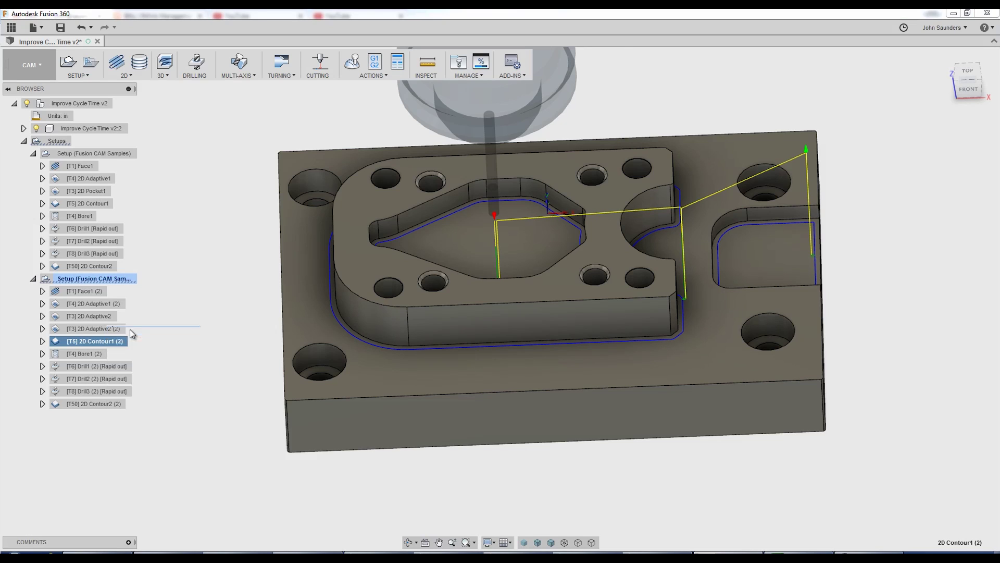
left_click(835, 128)
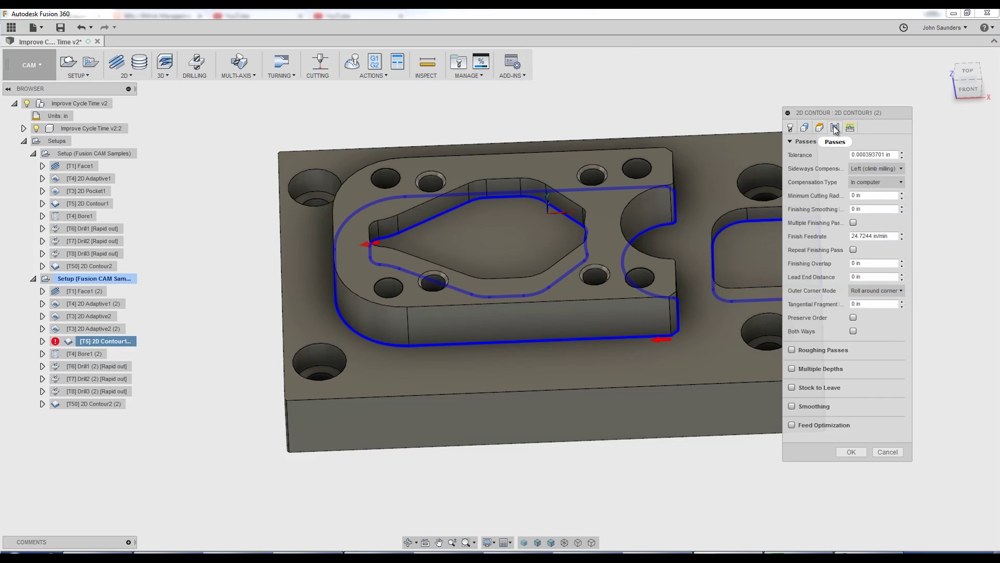
left_click(792, 387)
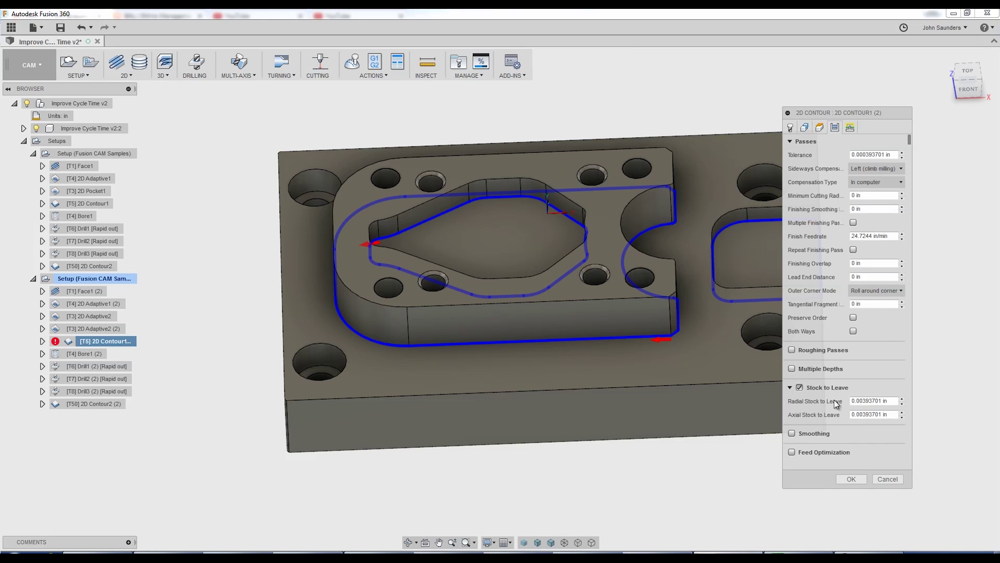
double_click(875, 400)
type("0")
key("Tab")
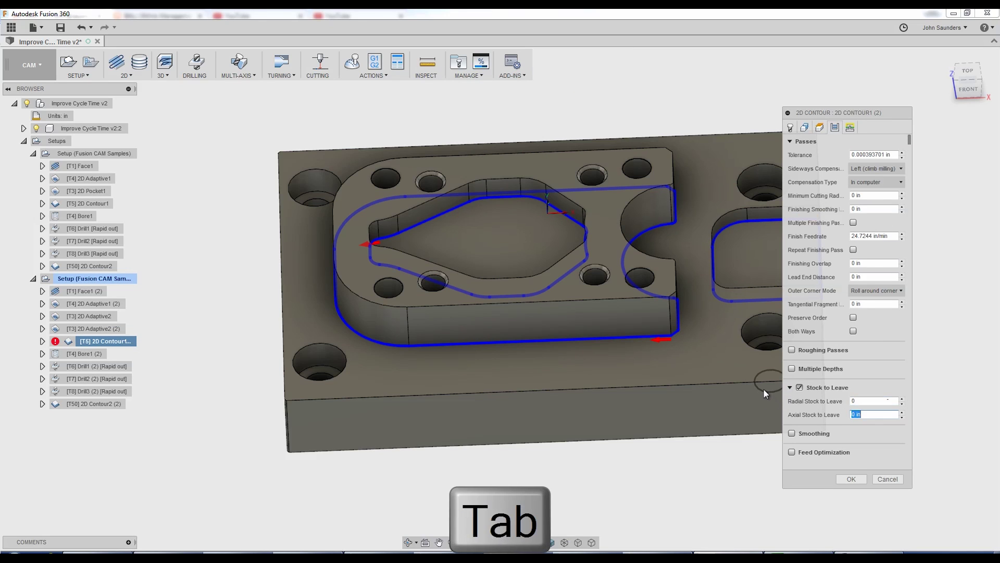
type("0.005")
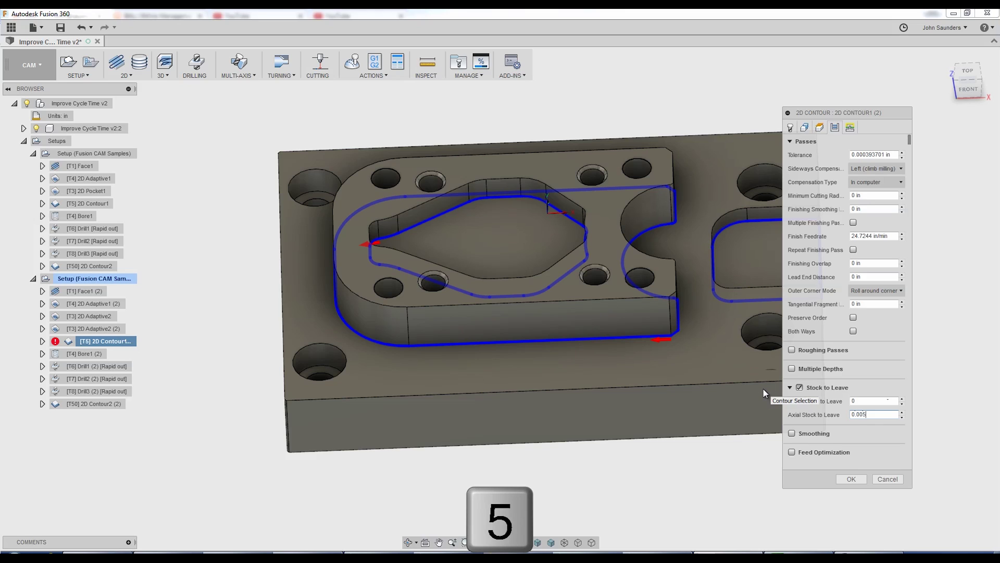
left_click(860, 480)
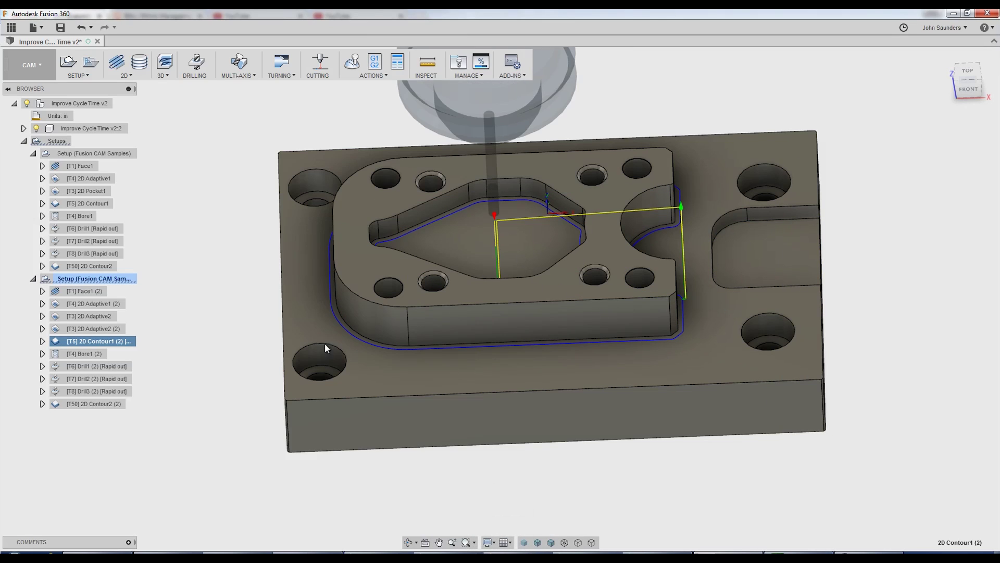
middle_click_drag(191, 319, 188, 303, "shift")
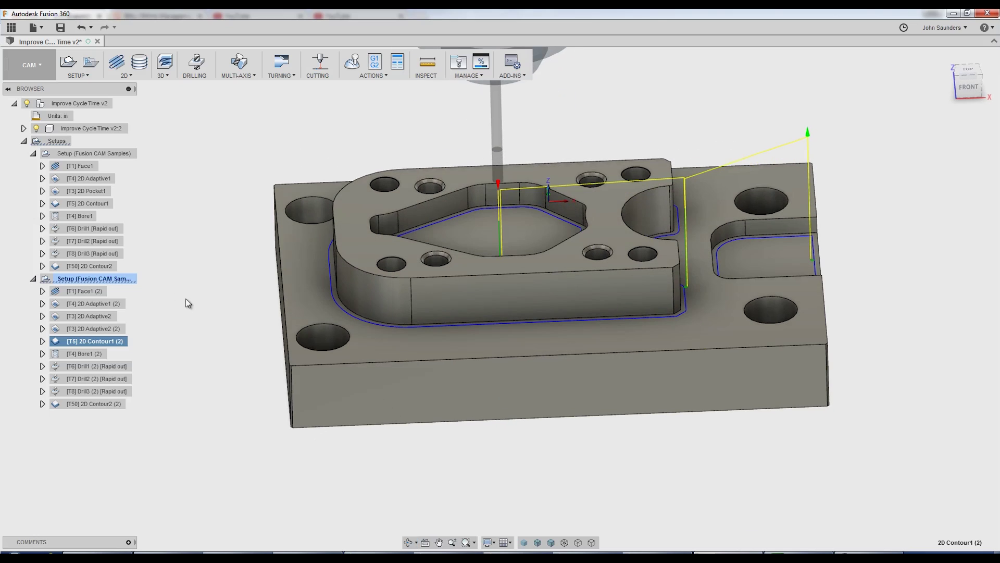
- Set 2D Adaptive1 (2)'s axial stock to leave to 0
left_click(88, 319)
key("s")
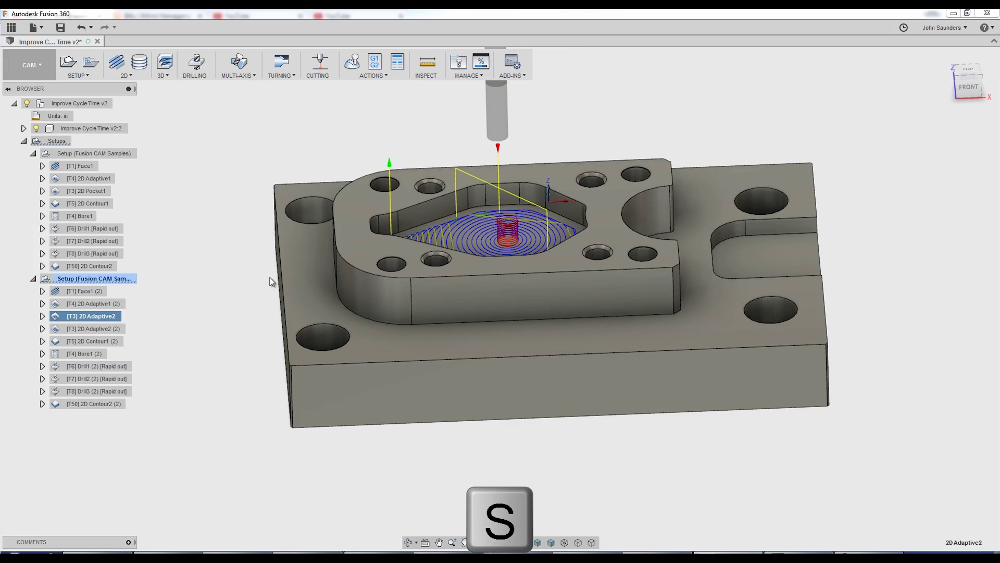
left_click(88, 305)
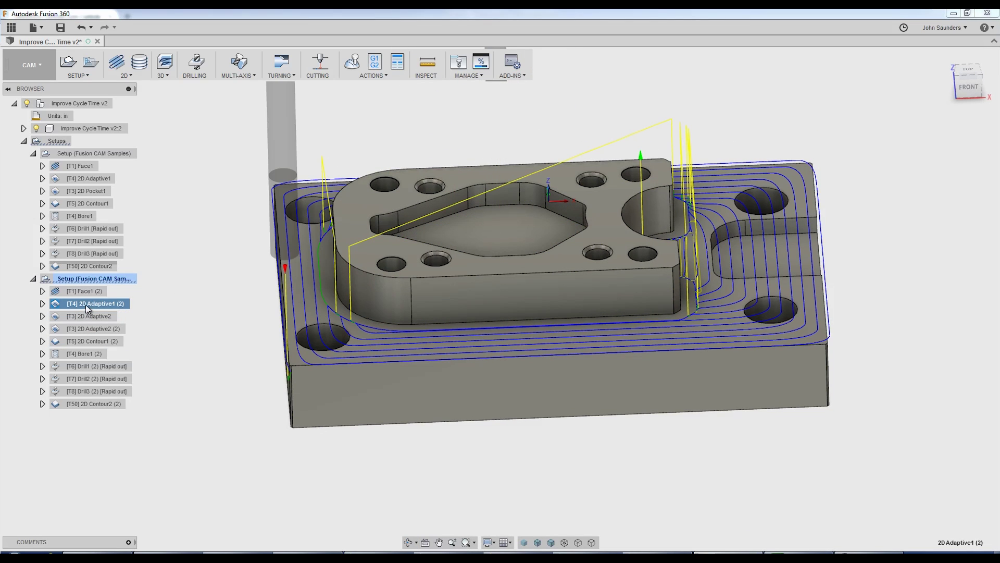
right_click(86, 303)
left_click(105, 306)
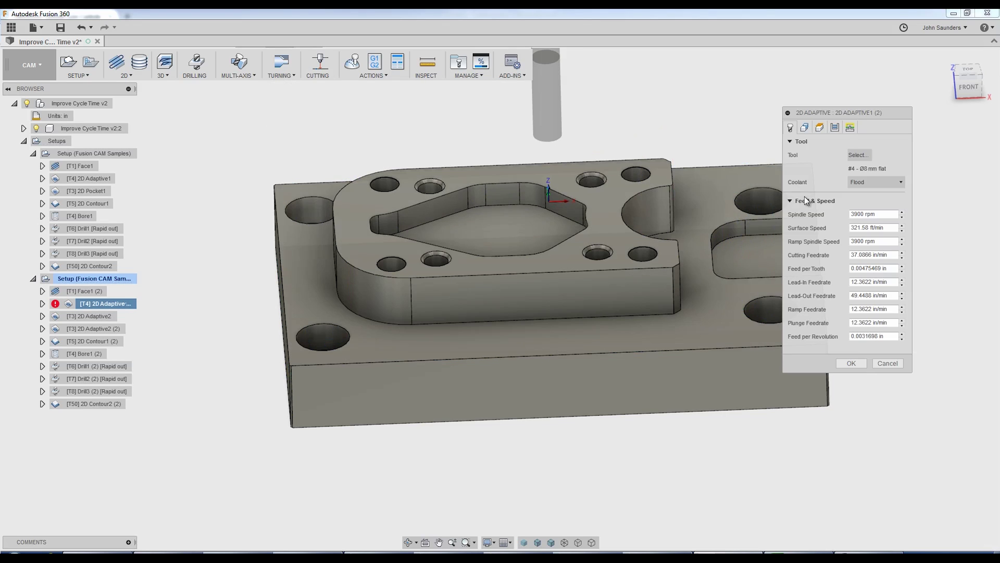
left_click(835, 127)
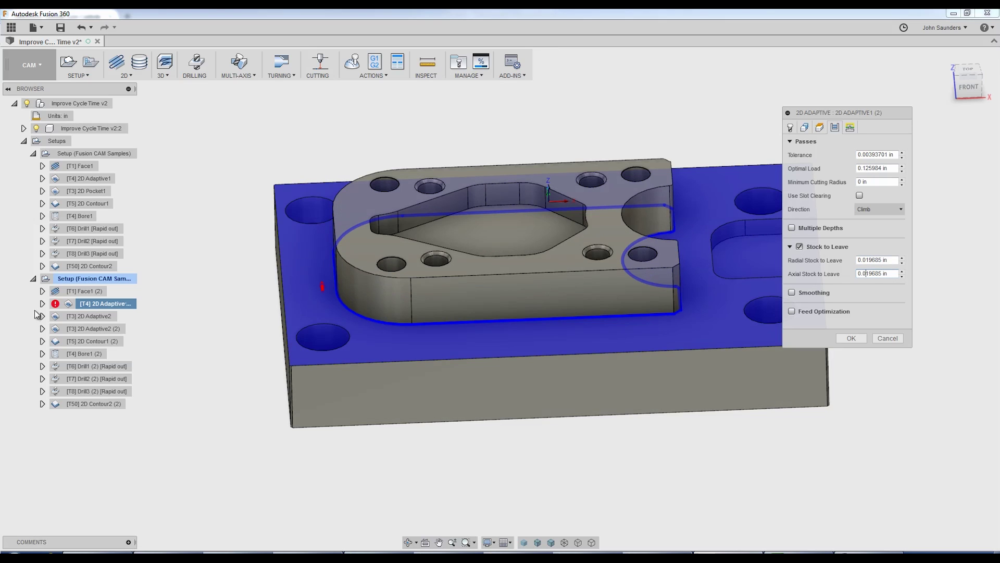
double_click(893, 272)
type("0")
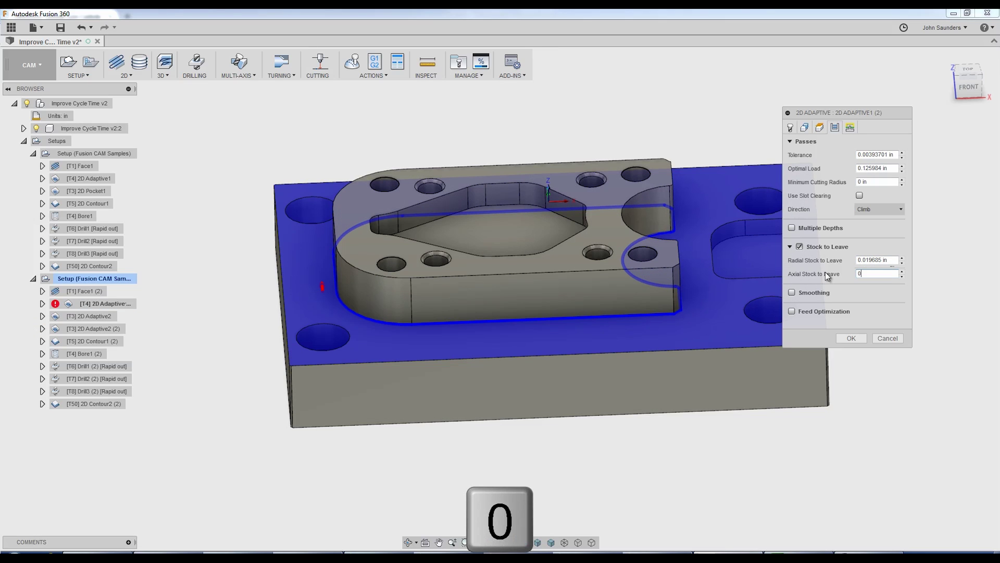
left_click(851, 339)
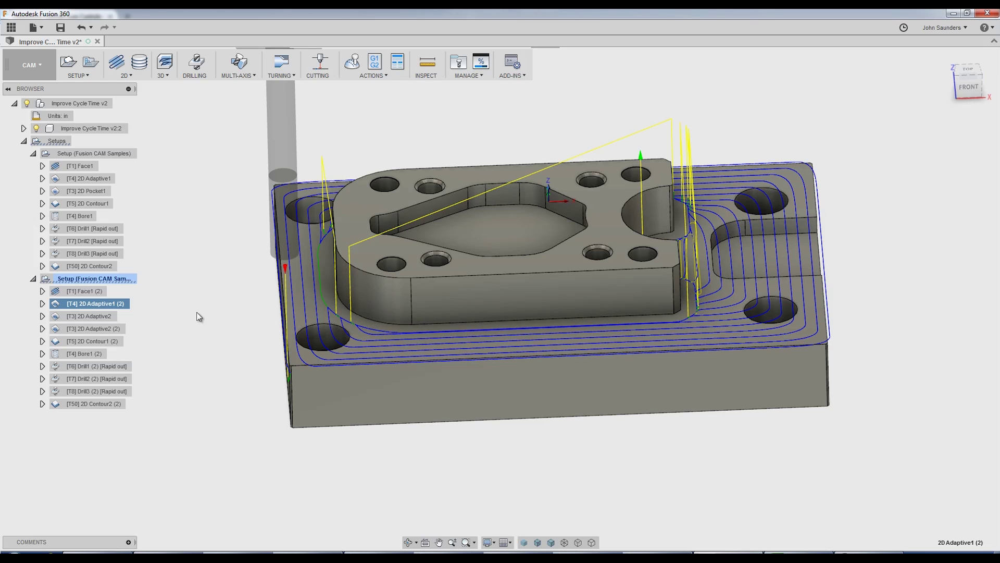
- Check 2D Adaptive2's passes settings and close without changes
middle_click_drag(374, 291, 357, 293, "shift")
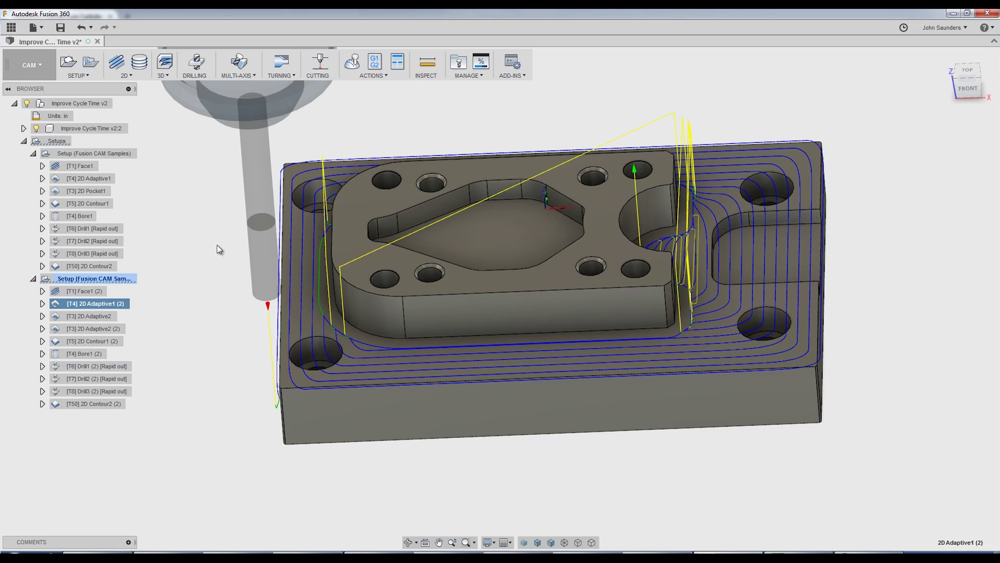
left_click(83, 316)
right_click(82, 315)
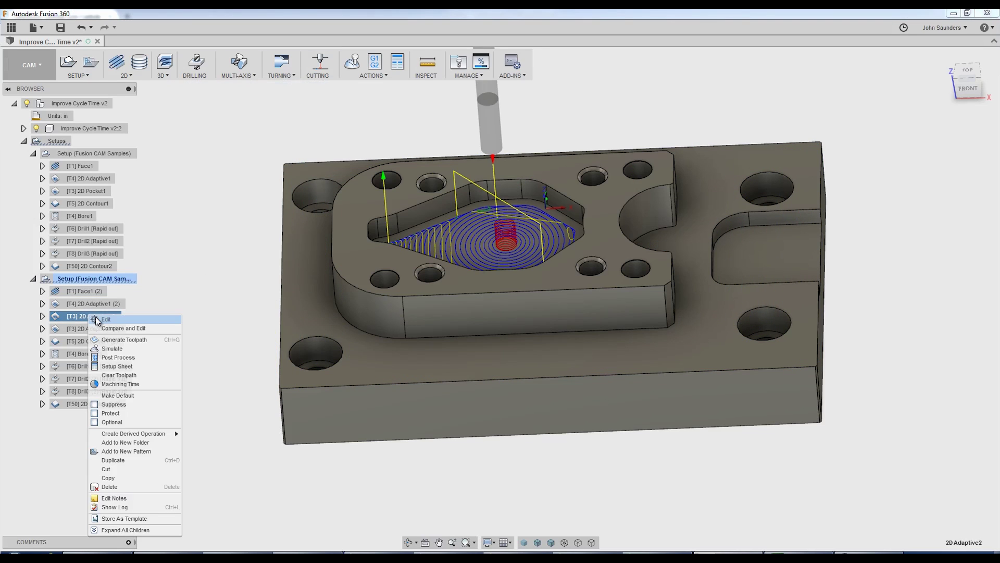
left_click(100, 322)
left_click(835, 127)
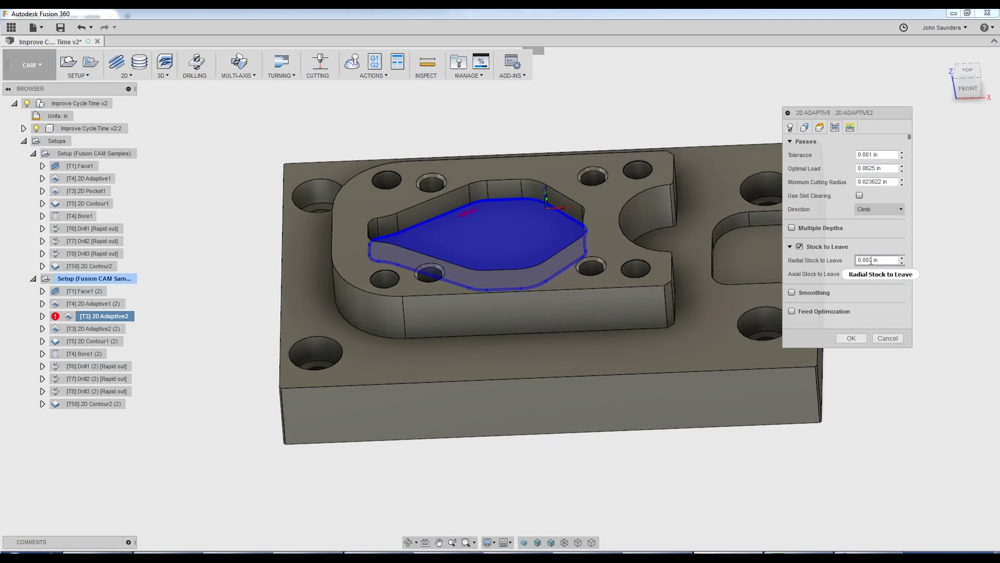
left_click(879, 338)
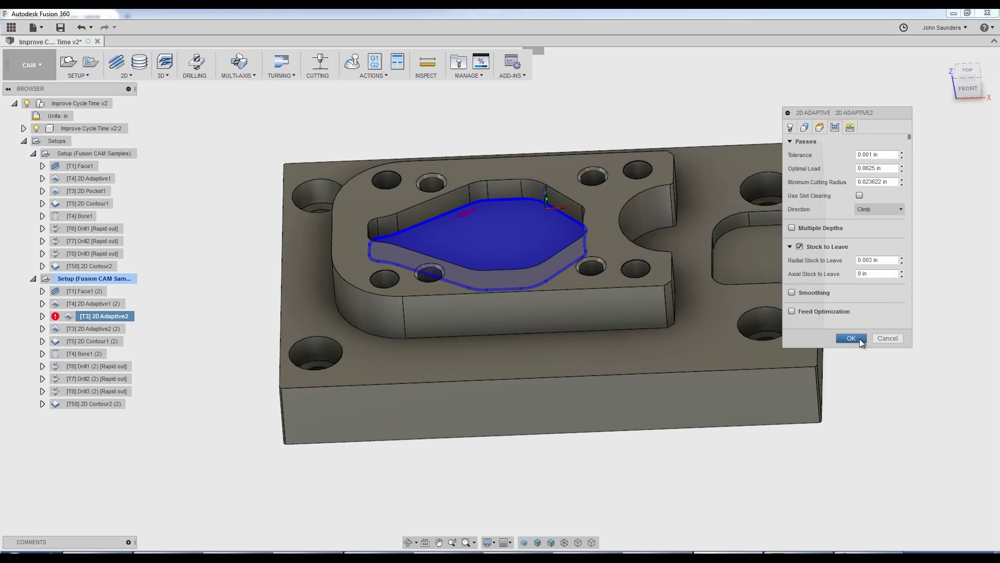
- Check 2D Adaptive2 (2)'s passes settings without changes, then select the duplicated setup
left_click(201, 330)
key("Escape")
double_click(771, 255)
left_click(834, 127)
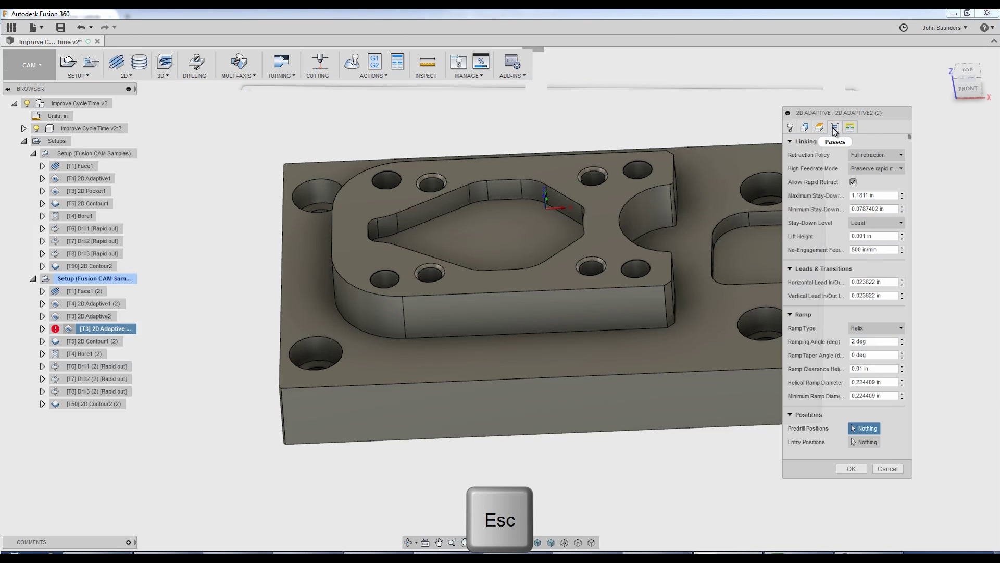
key("Escape")
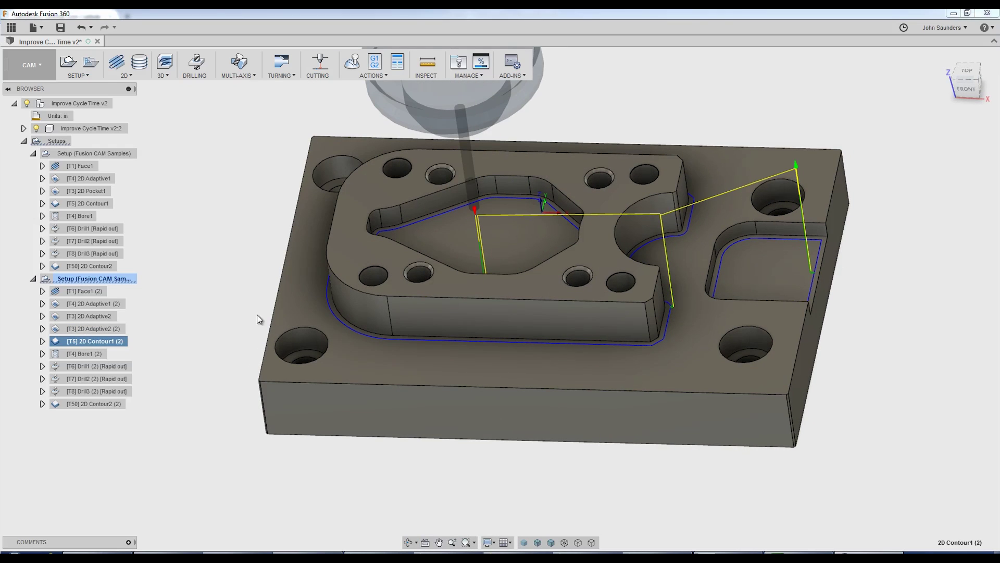
left_click(104, 283)
right_click(106, 286)
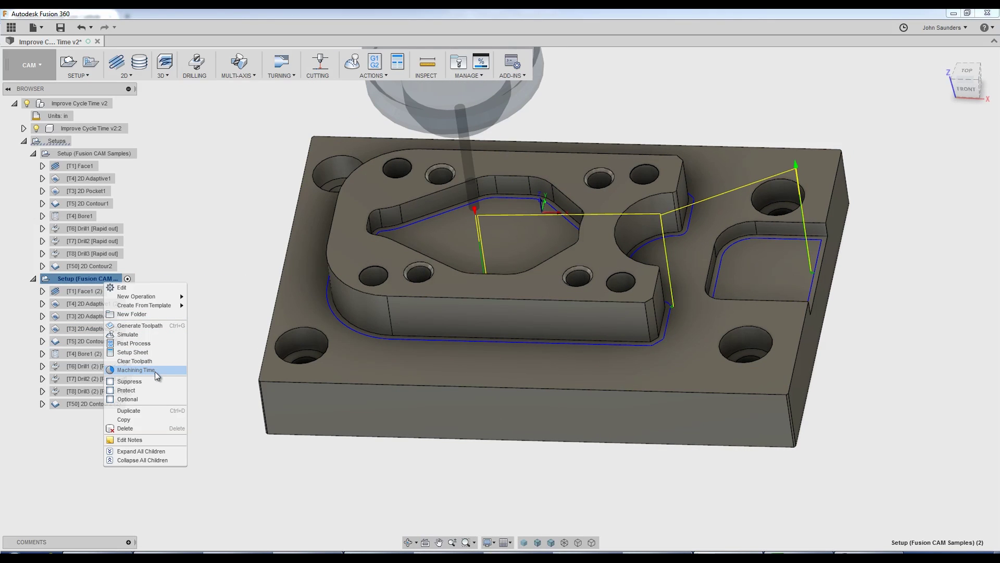
left_click(136, 370)
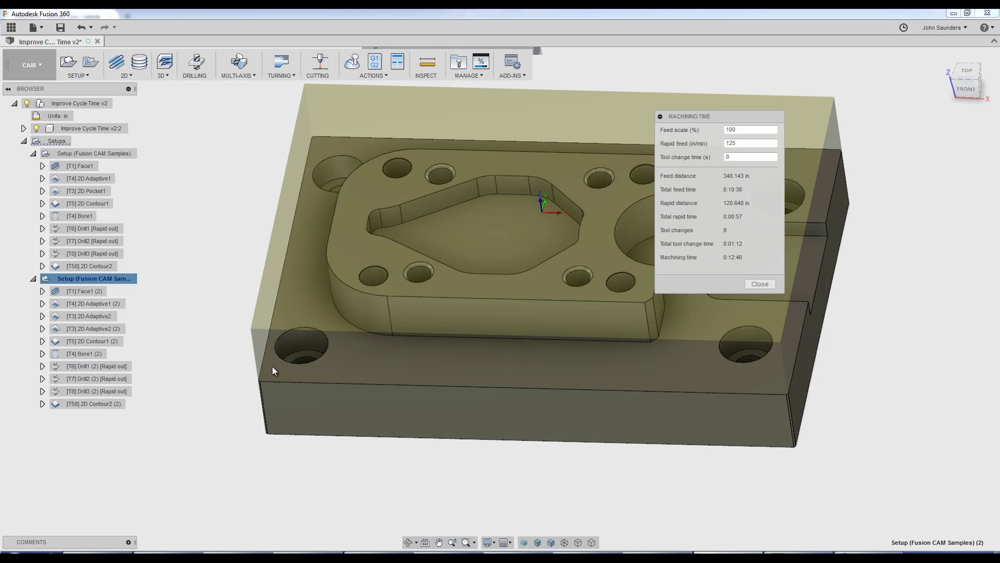
left_click(760, 284)
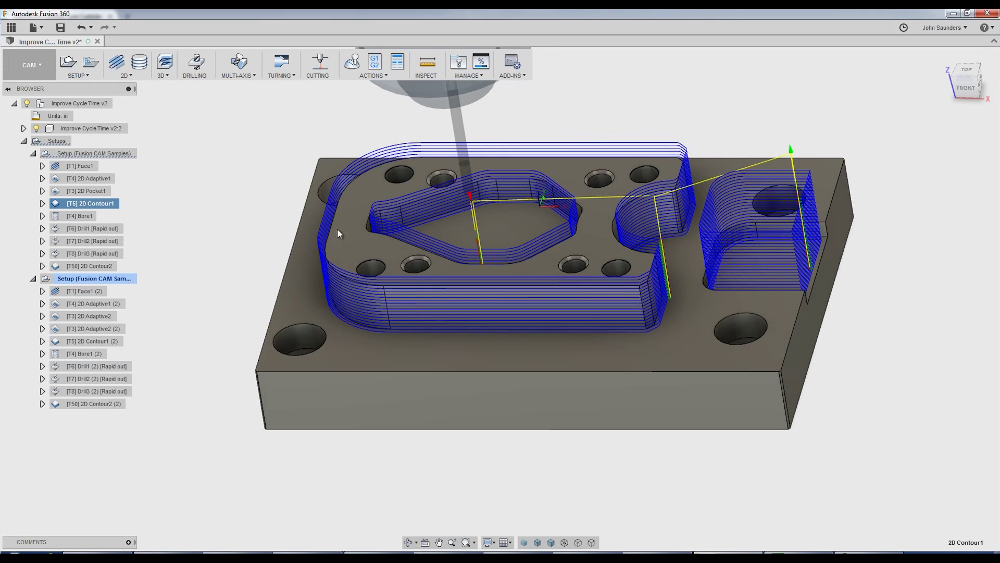
left_click(177, 280)
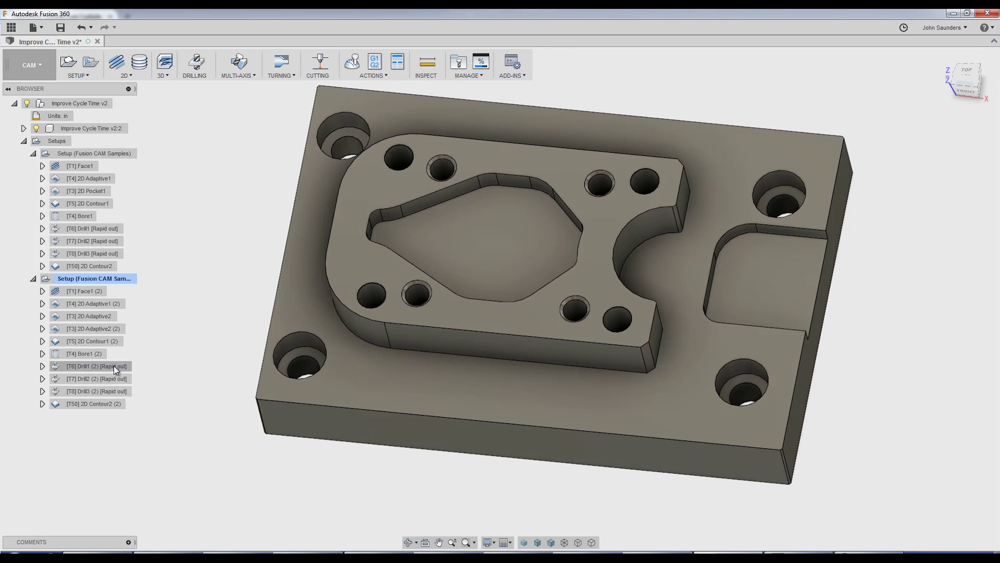
- Compare the Drill1 (2) and Bore1 (2) toolpaths, then drag Drill1 (2) above Bore1 (2)
left_click(114, 364)
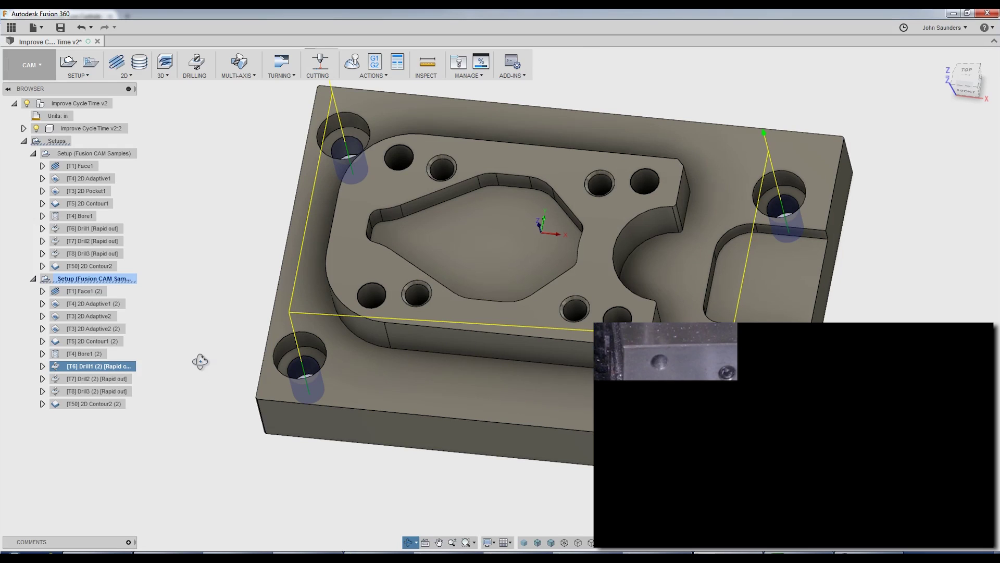
middle_click_drag(200, 361, 214, 353, "shift")
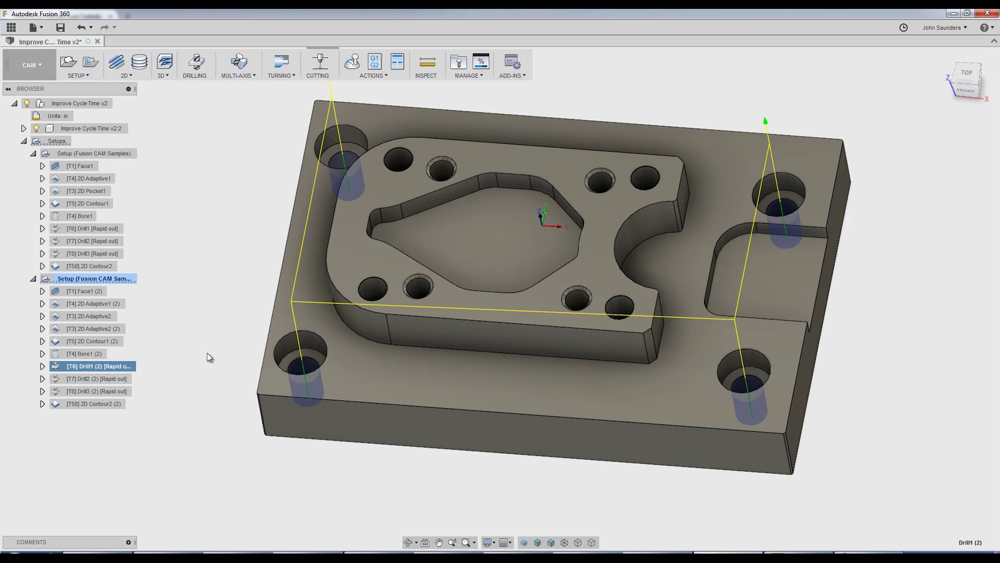
middle_click_drag(208, 358, 203, 321, "shift")
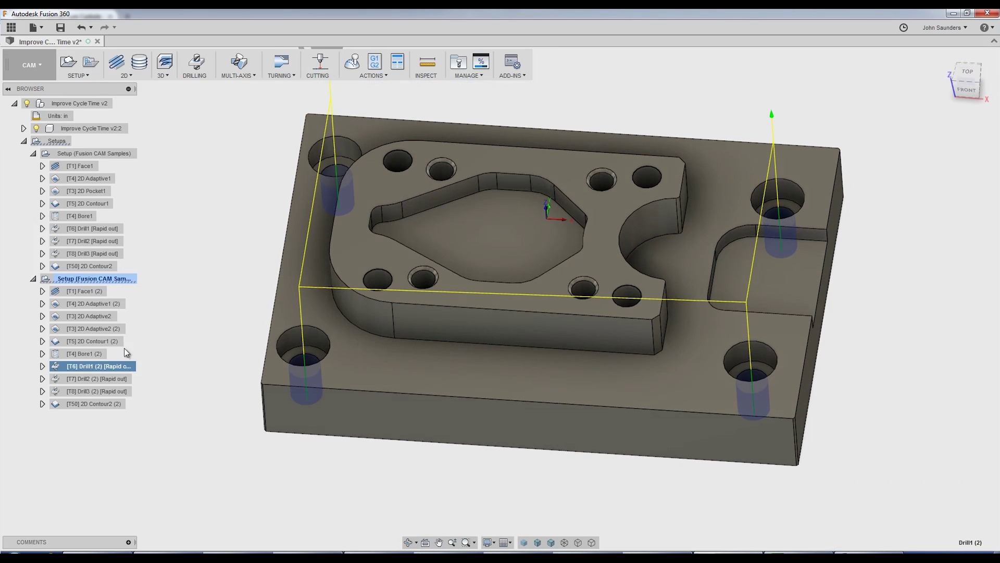
left_click(76, 354)
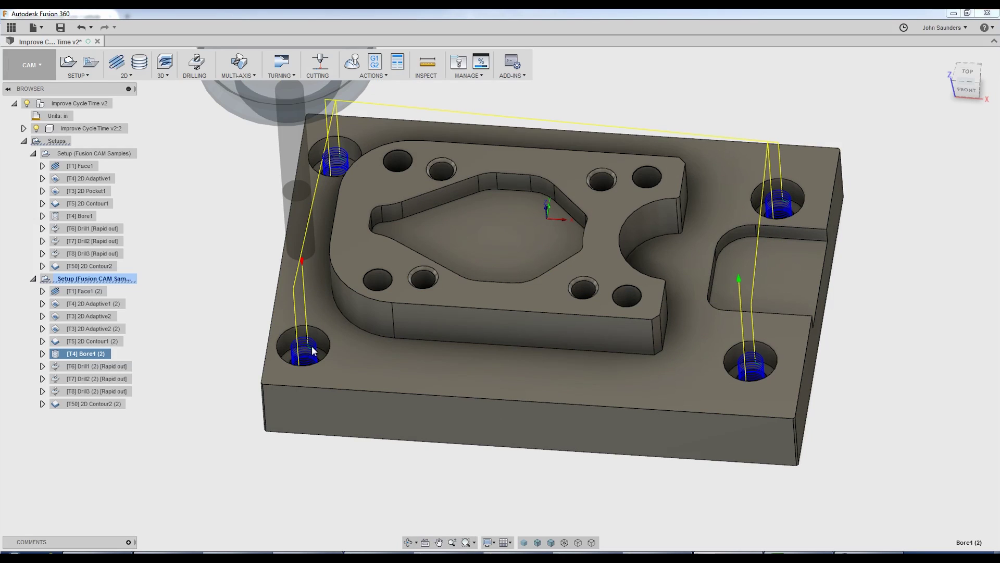
scroll(313, 351, "up", 2)
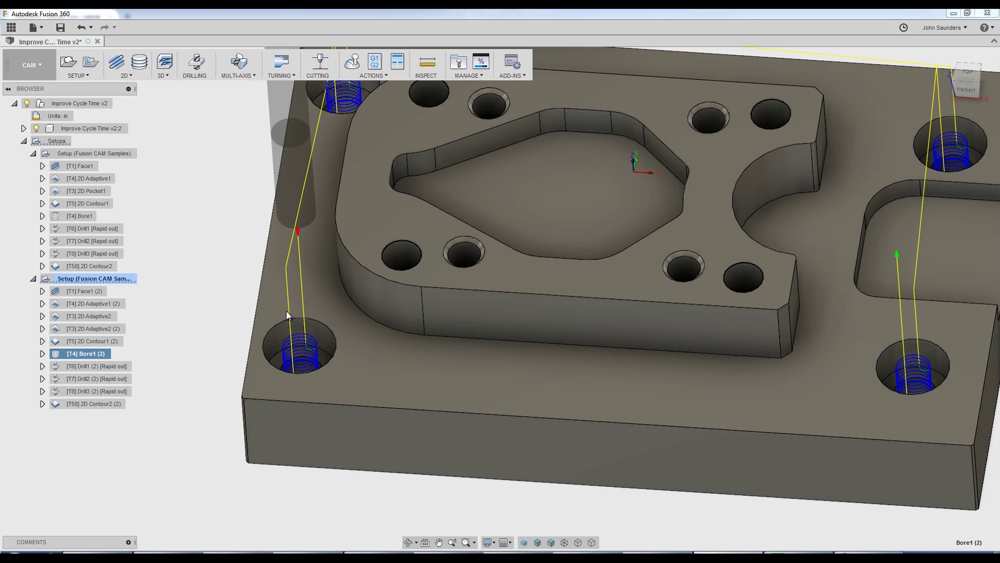
left_click(112, 362)
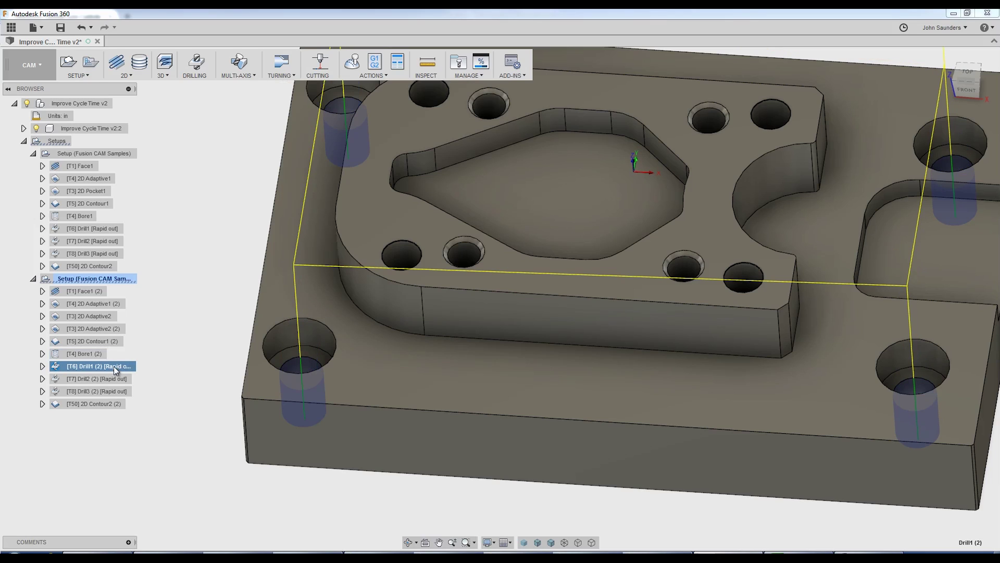
left_click_drag(79, 367, 87, 350)
- Set Drill1 (2)'s Top Height to measure from a picked part face, giving Top -0.787402 in
left_click(86, 352)
right_click(87, 352)
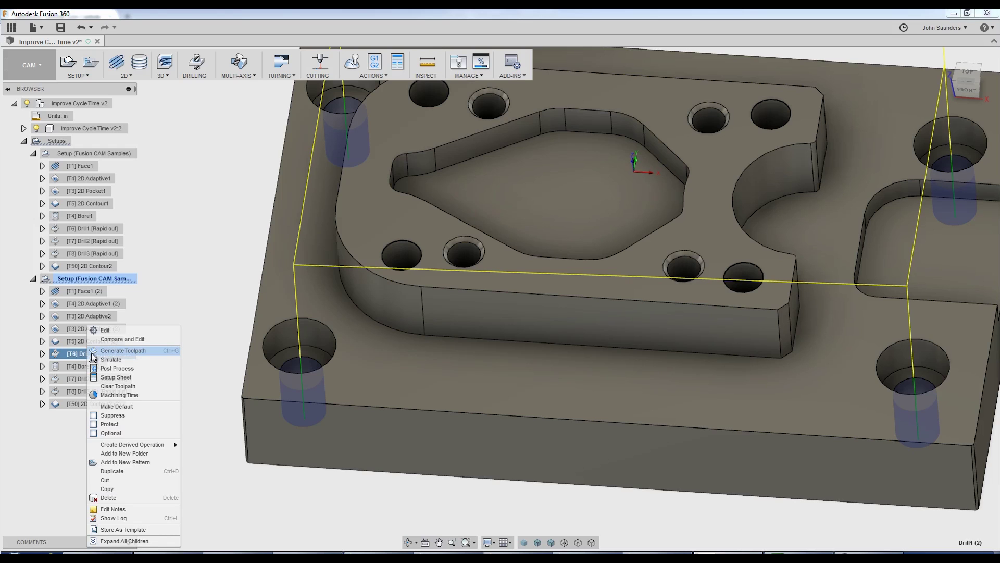
left_click(99, 332)
left_click(818, 130)
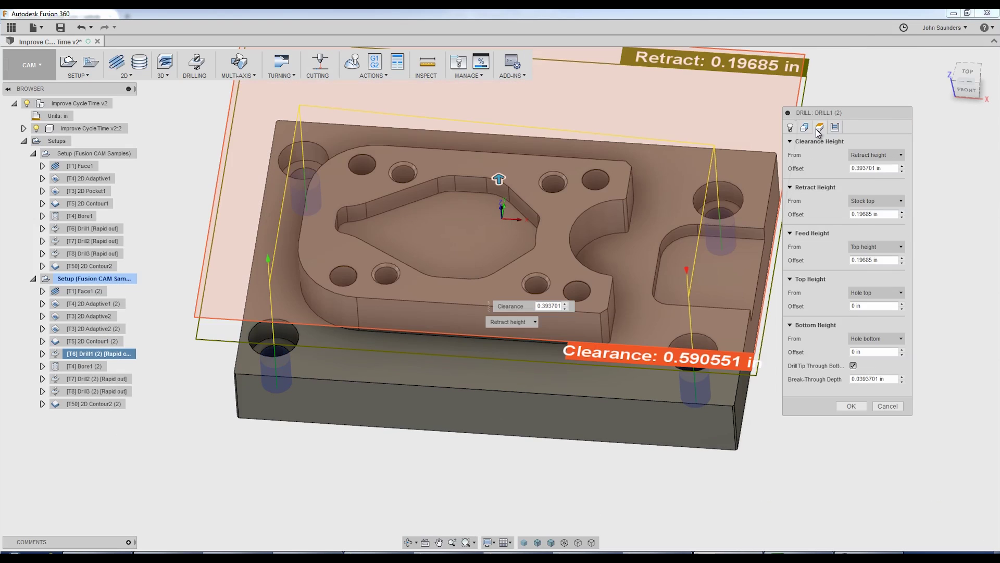
left_click(868, 292)
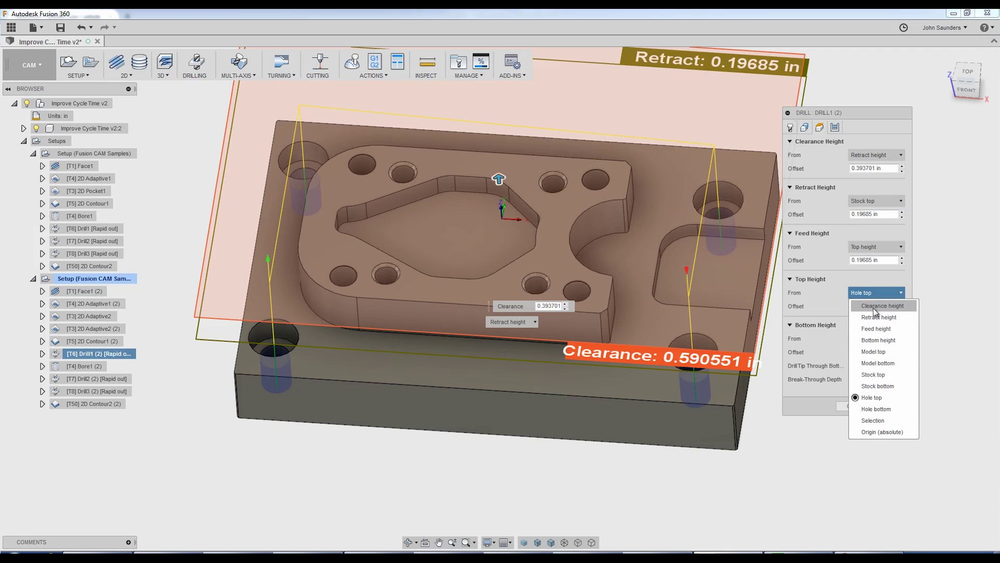
left_click(874, 421)
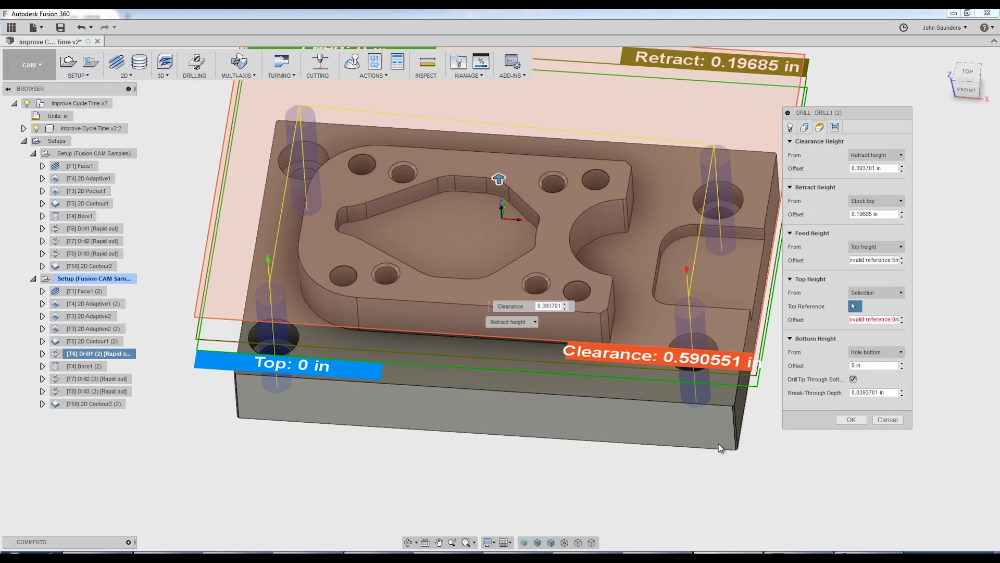
left_click(723, 403)
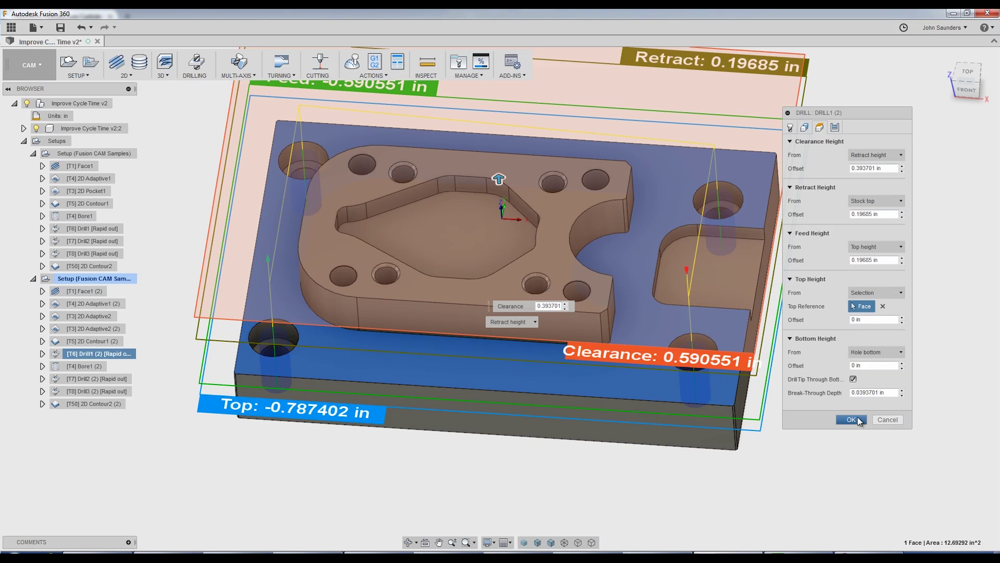
left_click(852, 419)
scroll(168, 413, "up", 3)
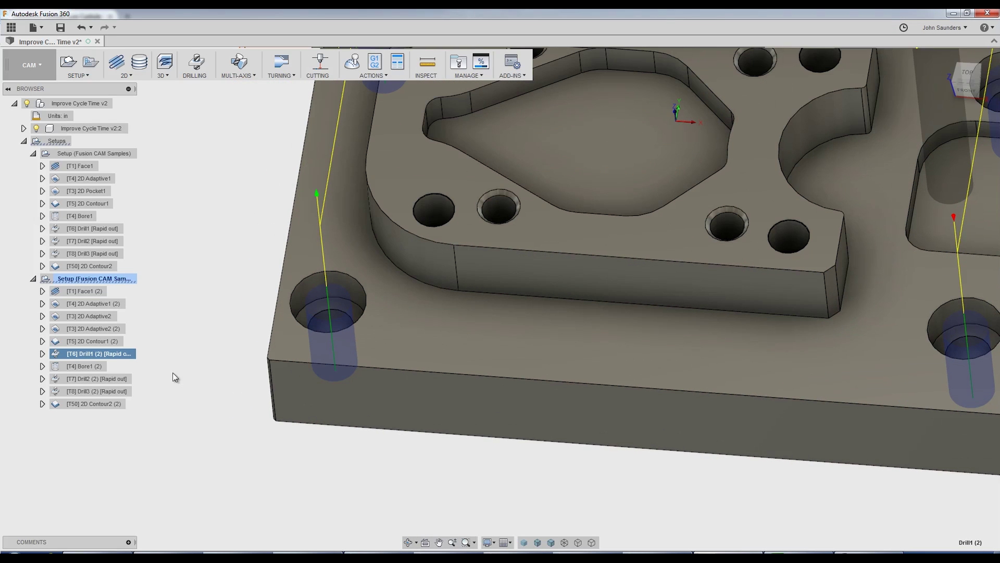
- In Bore1 (2)'s Passes settings, replace the 0.0393701 in pitch with 0.15
left_click(91, 366)
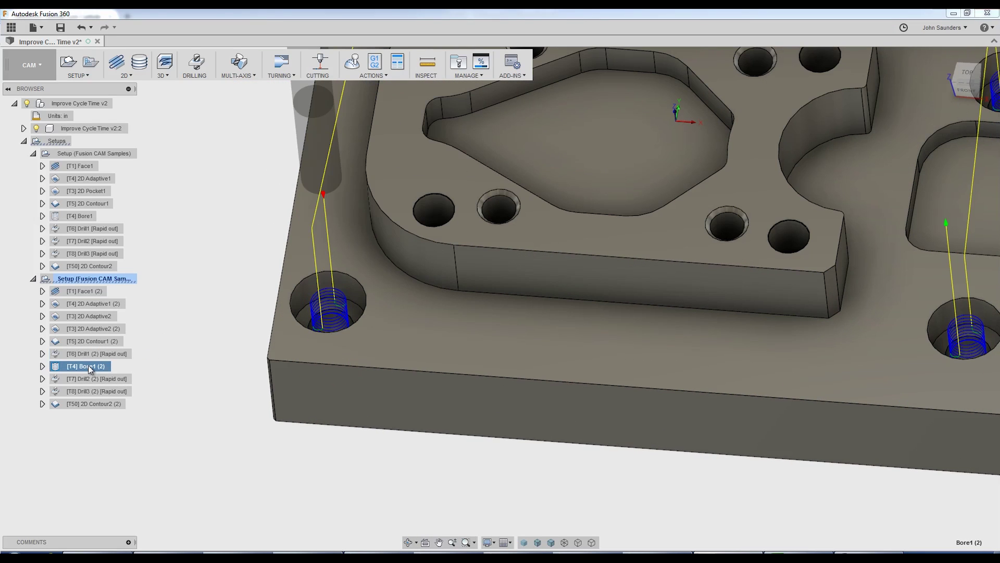
scroll(224, 344, "up", 3)
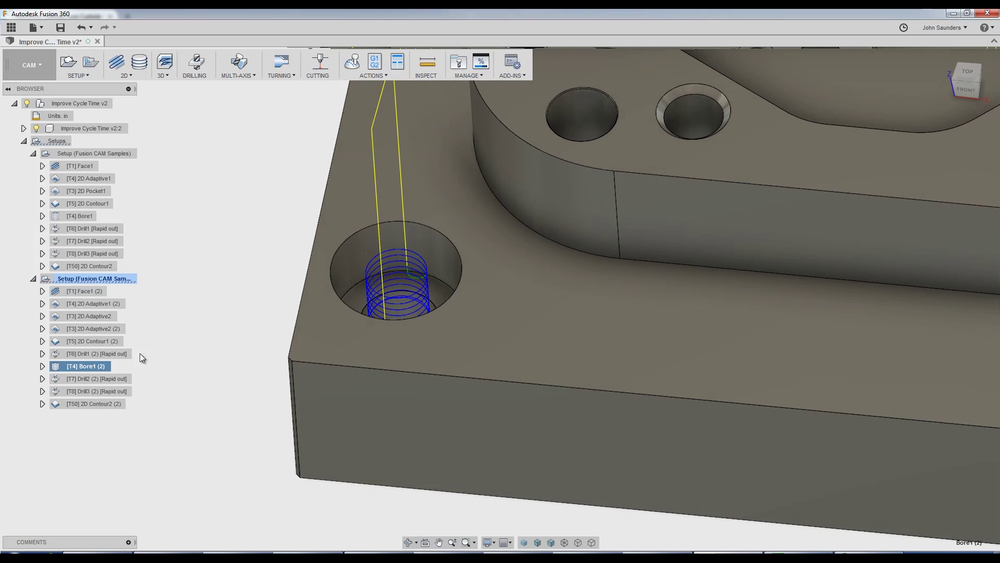
right_click(116, 366)
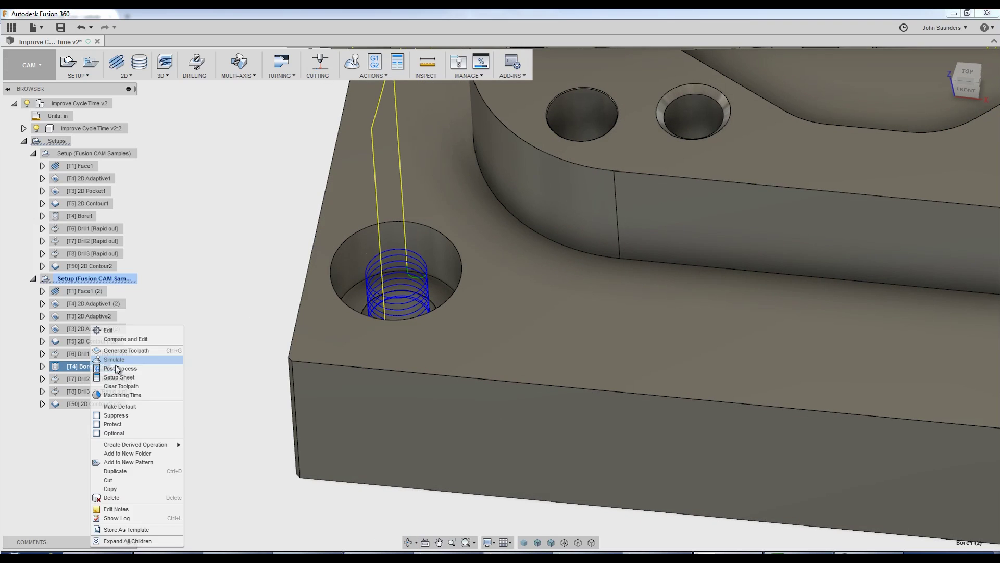
left_click(108, 330)
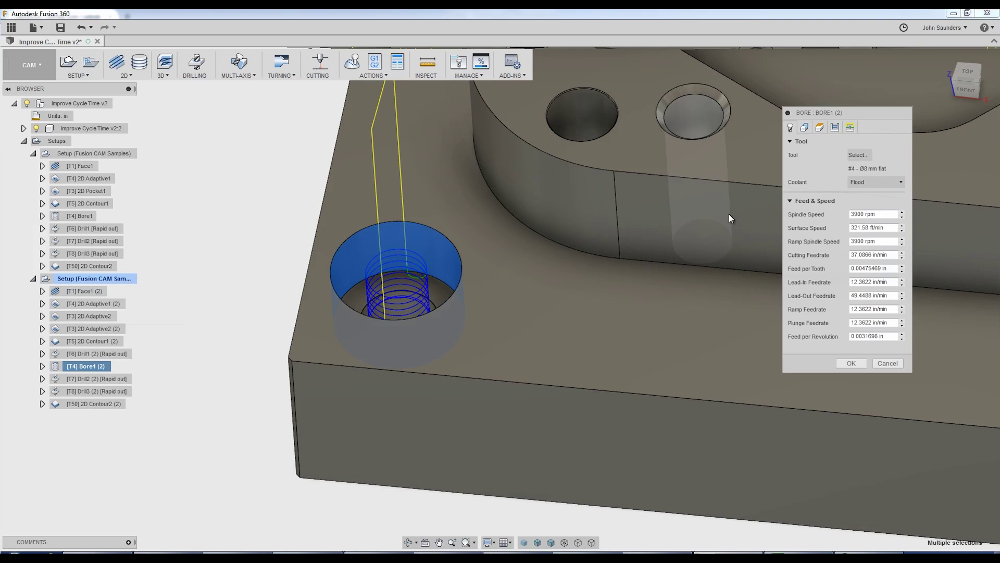
left_click(834, 127)
left_click(859, 168)
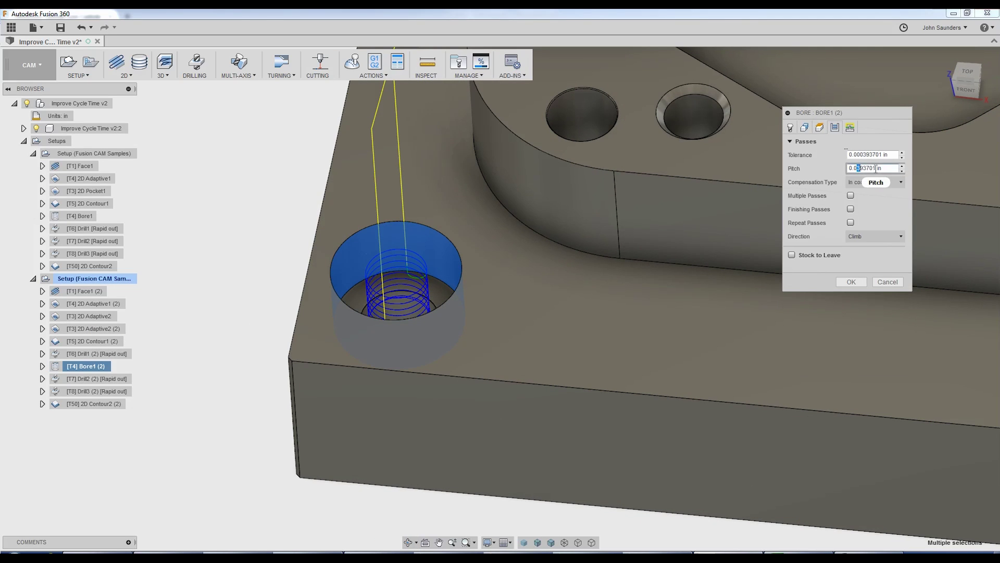
left_click_drag(877, 168, 936, 183)
key("BackSpace")
key("BackSpace")
type("15")
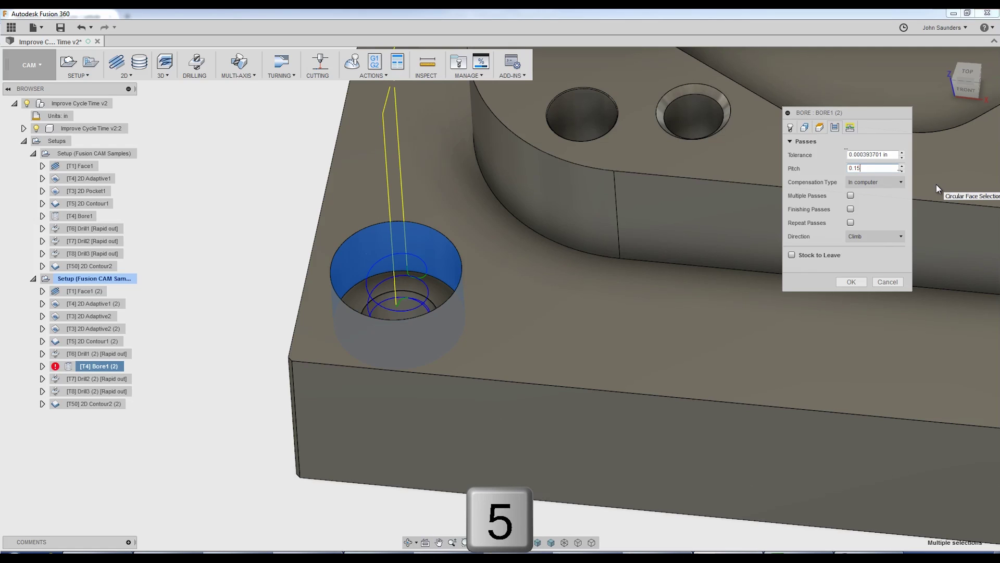
scroll(216, 375, "down", 5)
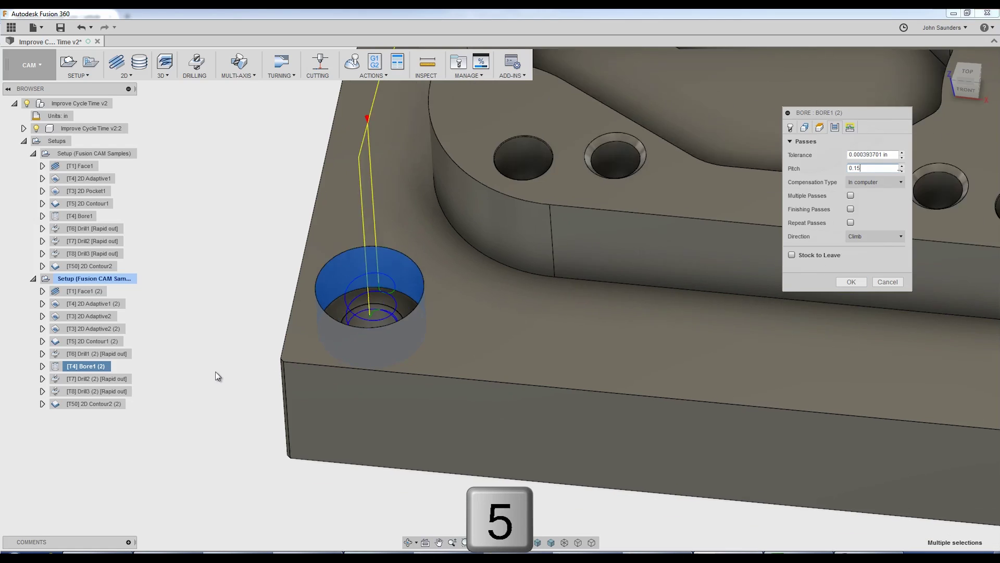
- Apply the 0.15 in bore pitch and check machining times of the original Bore1 and Bore1 (2)
left_click(852, 282)
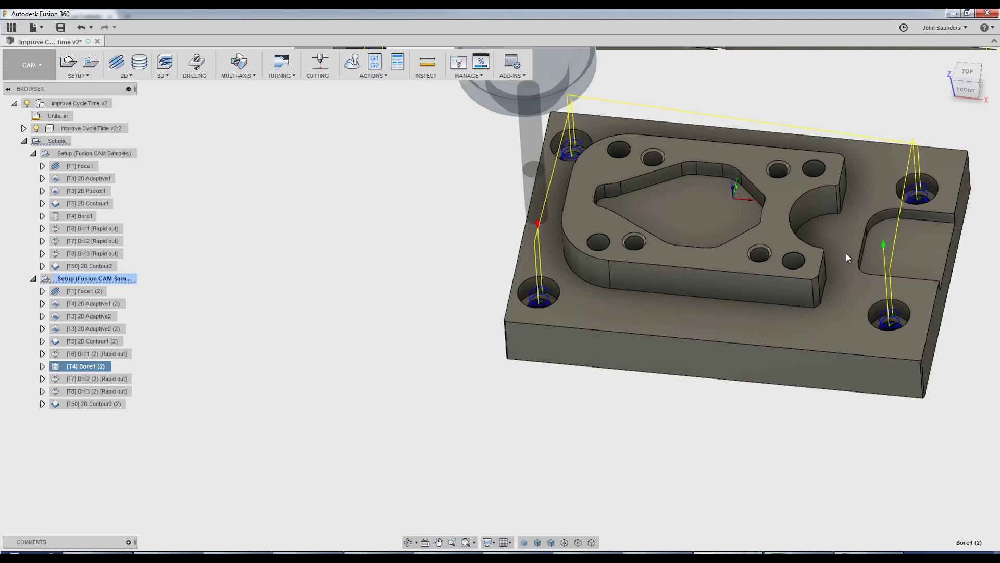
scroll(417, 297, "up", 2)
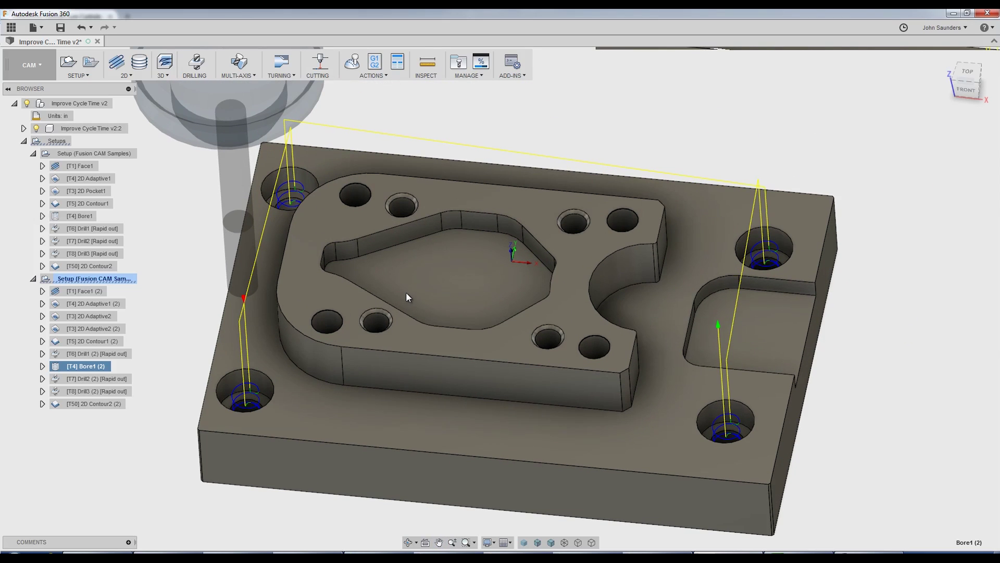
right_click(81, 215)
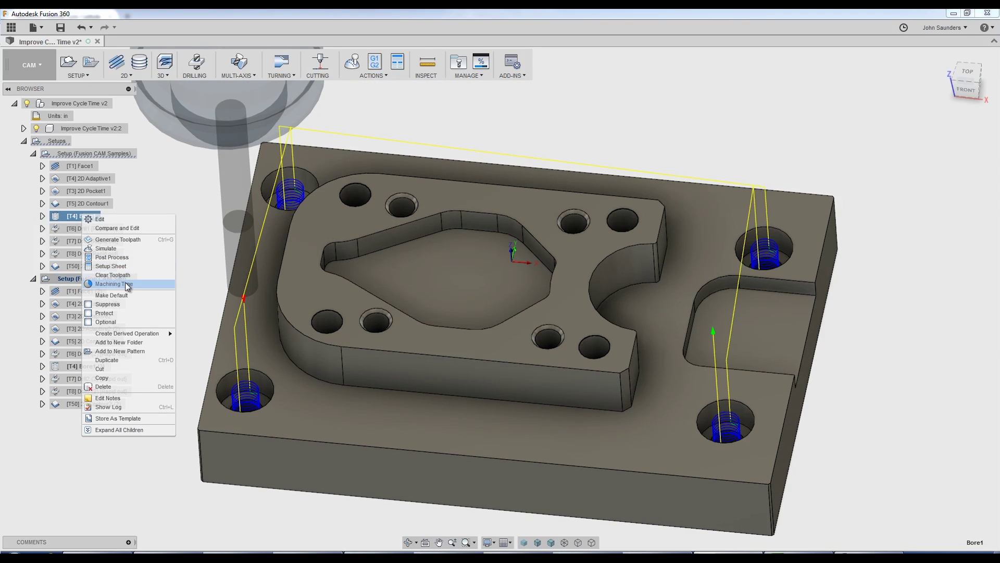
left_click(125, 282)
key("Escape")
left_click(93, 368)
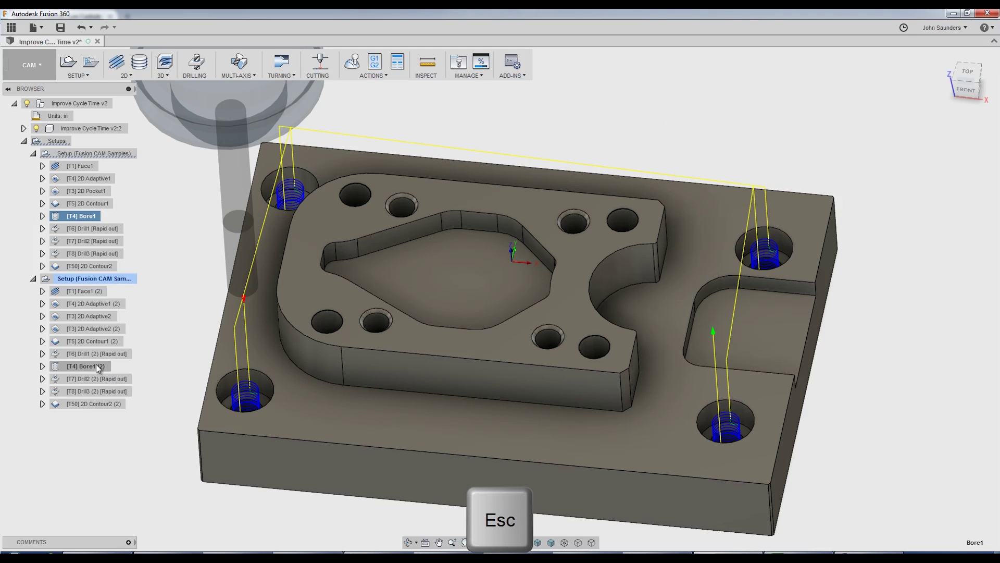
right_click(92, 368)
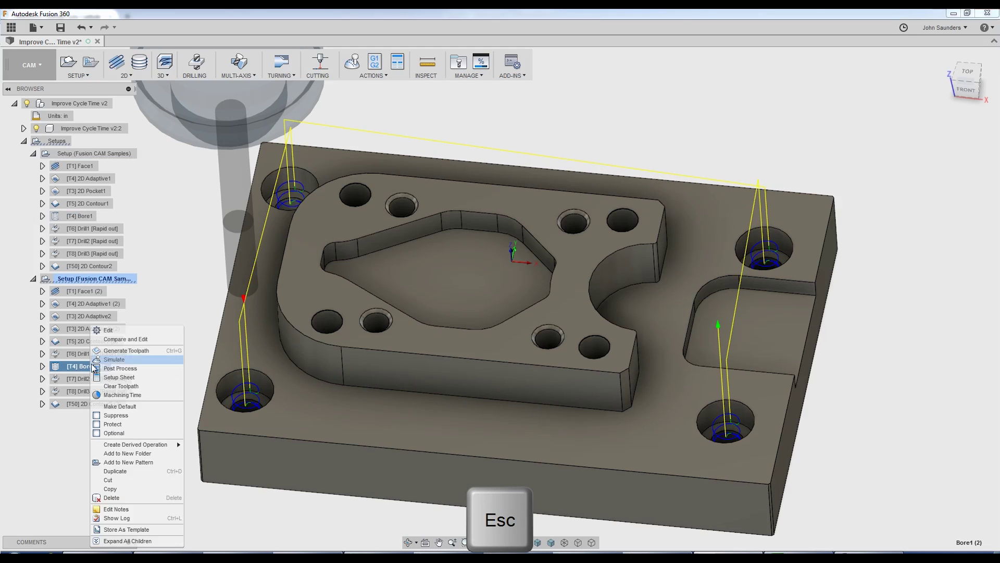
left_click(132, 397)
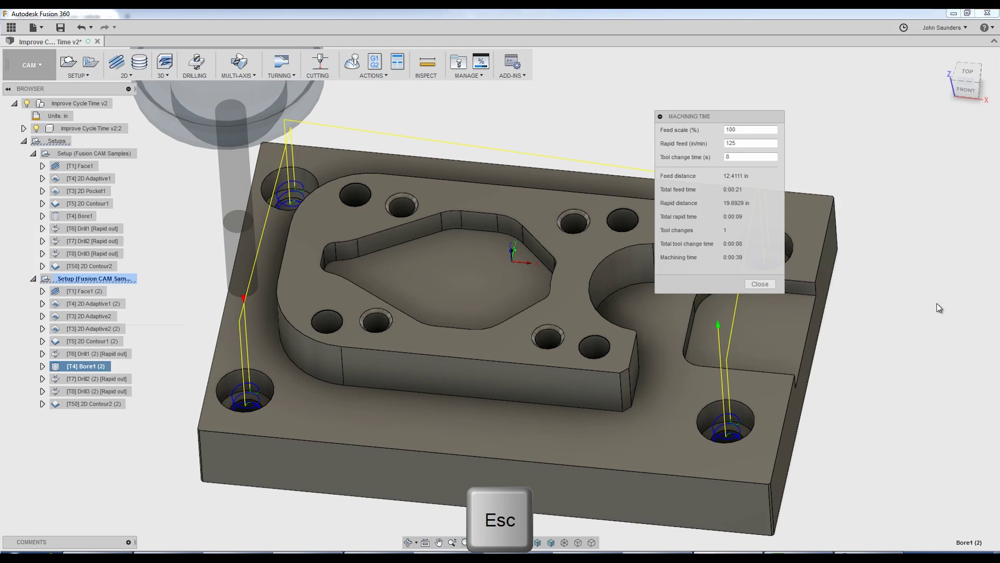
left_click(760, 283)
- Compare combined machining times of Drill1 (2) with Bore1 (2) and the original pair (0:01:38)
left_click(76, 354)
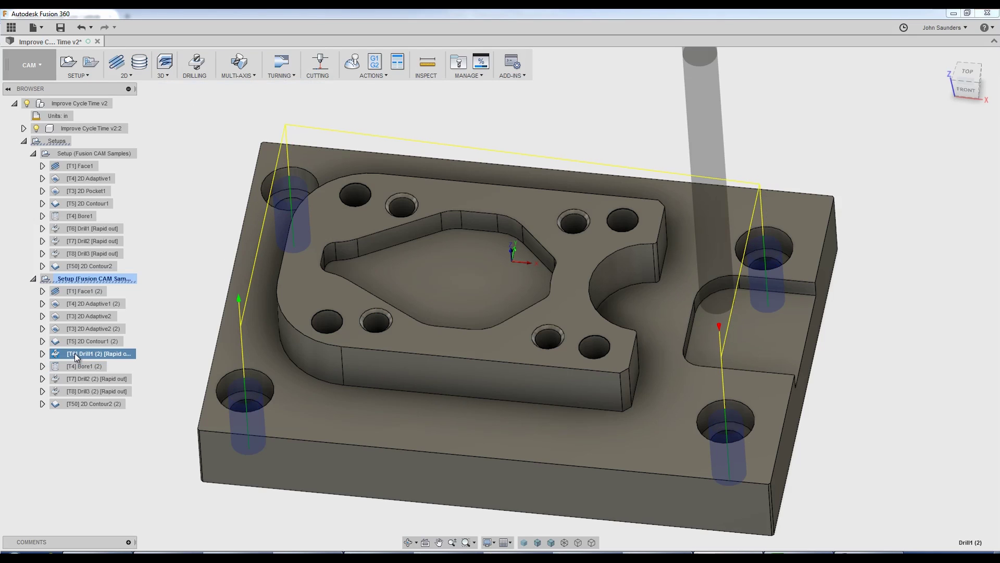
left_click(84, 366, "ctrl")
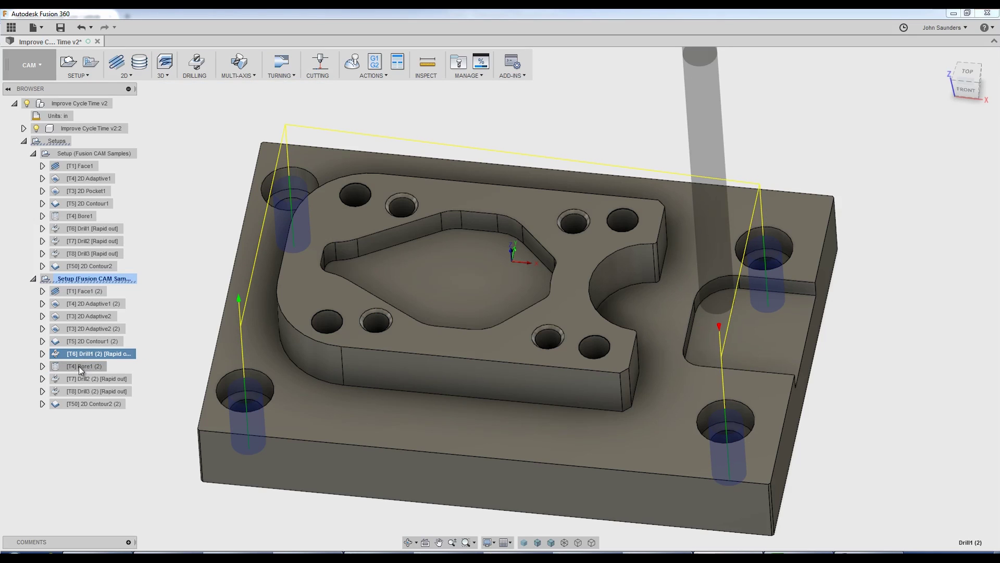
right_click(89, 356)
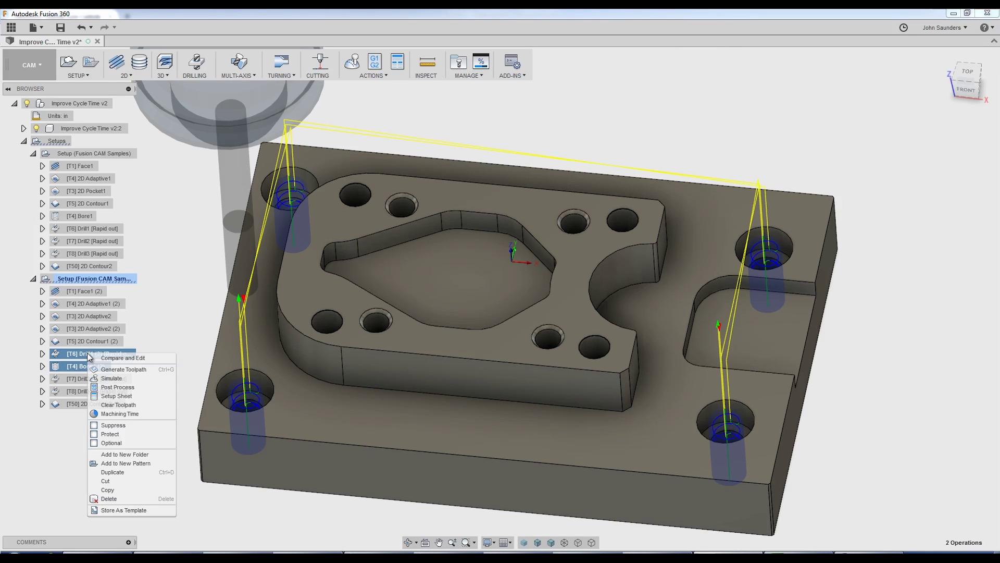
left_click(125, 413)
key("Escape")
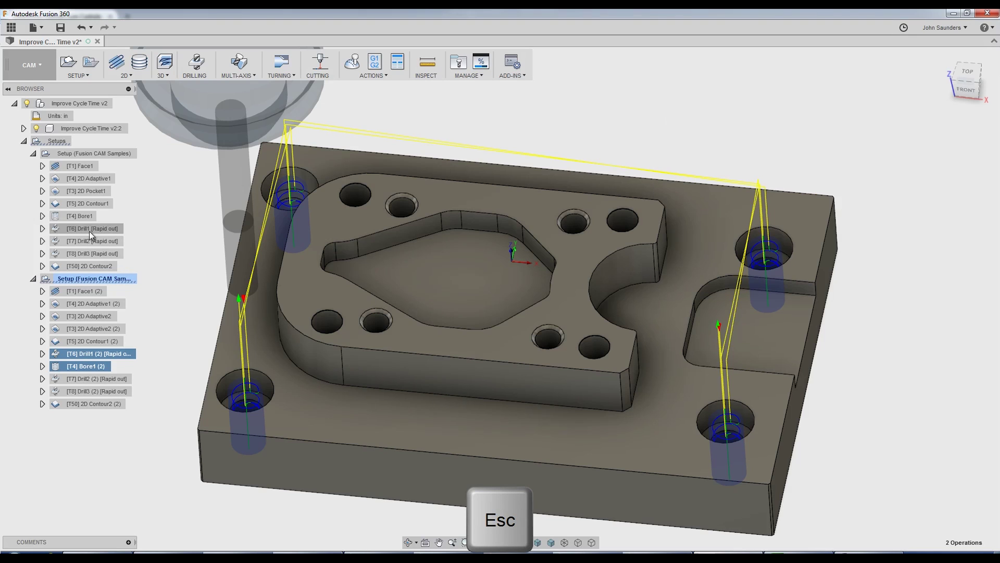
left_click(81, 217)
left_click(80, 229, "ctrl")
right_click(81, 228)
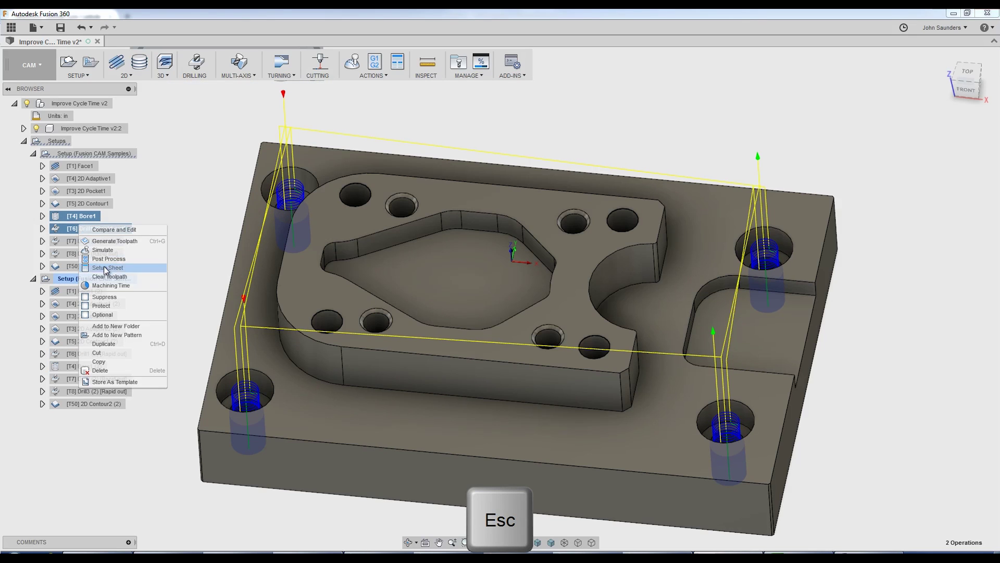
left_click(120, 291)
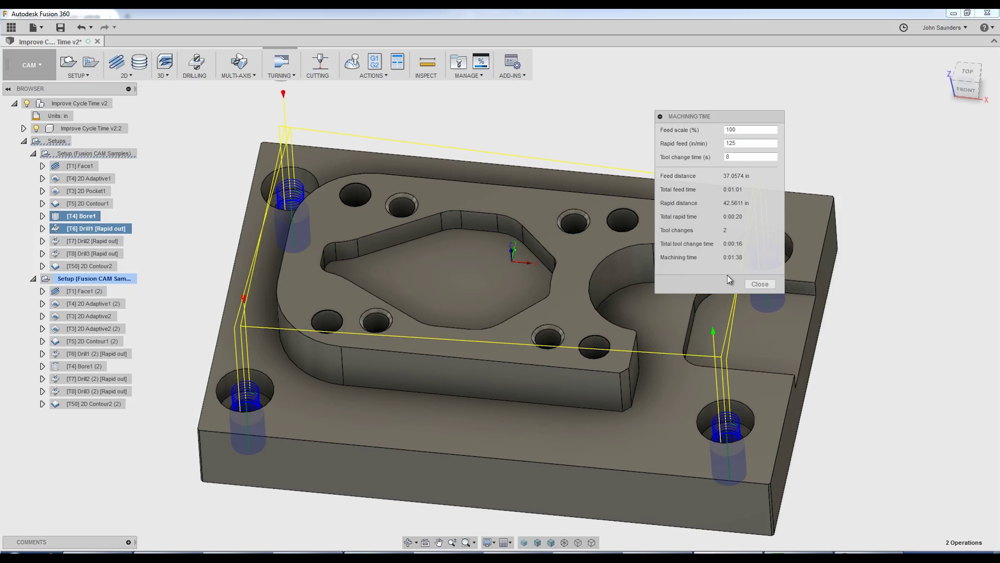
left_click(769, 284)
left_click(619, 137)
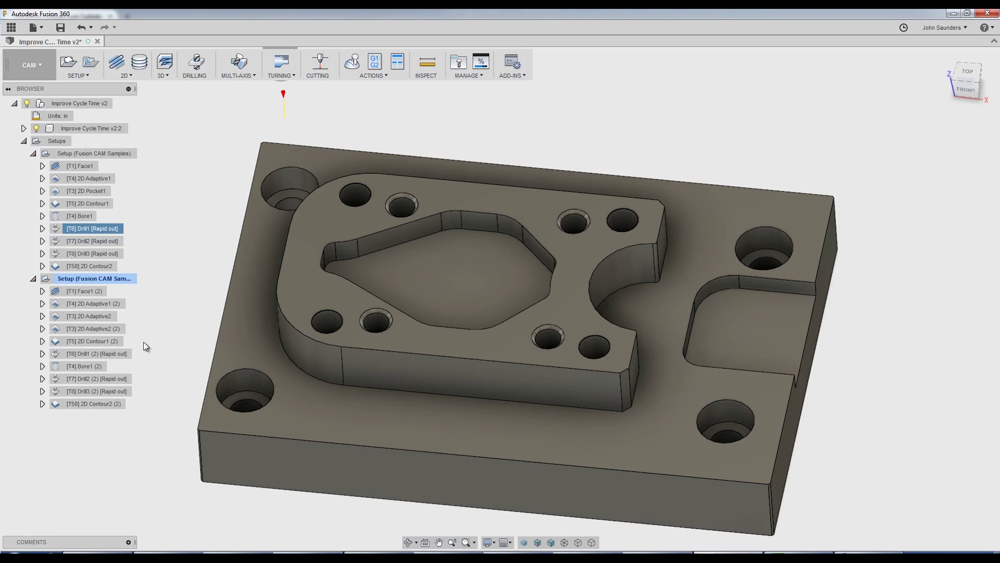
left_click(94, 379)
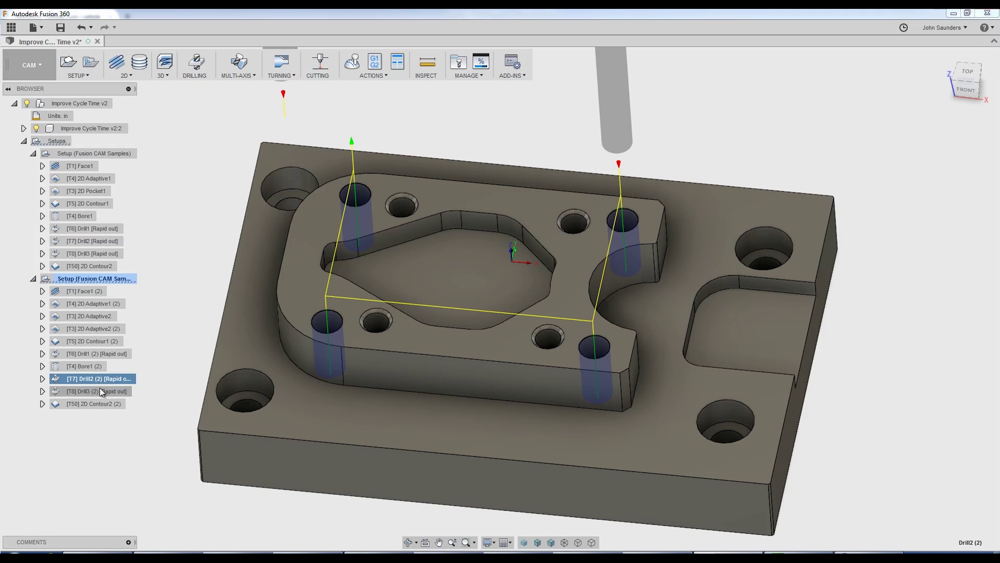
left_click(99, 389)
left_click(96, 401)
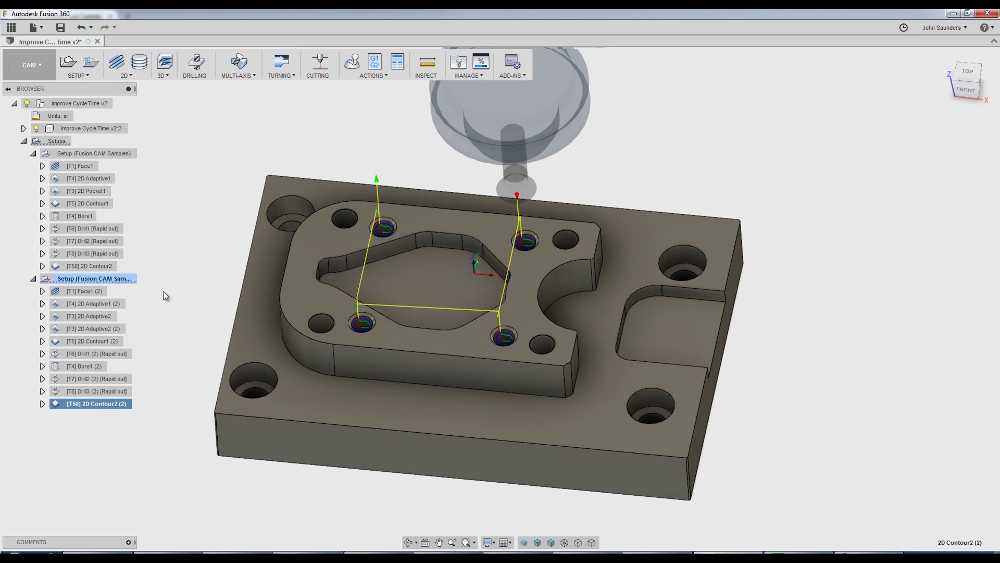
left_click(75, 292)
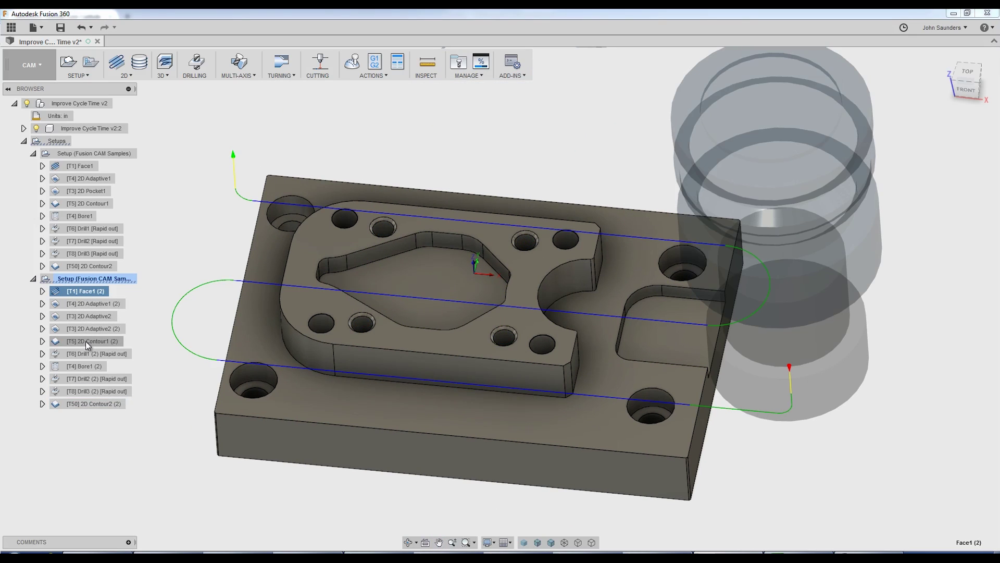